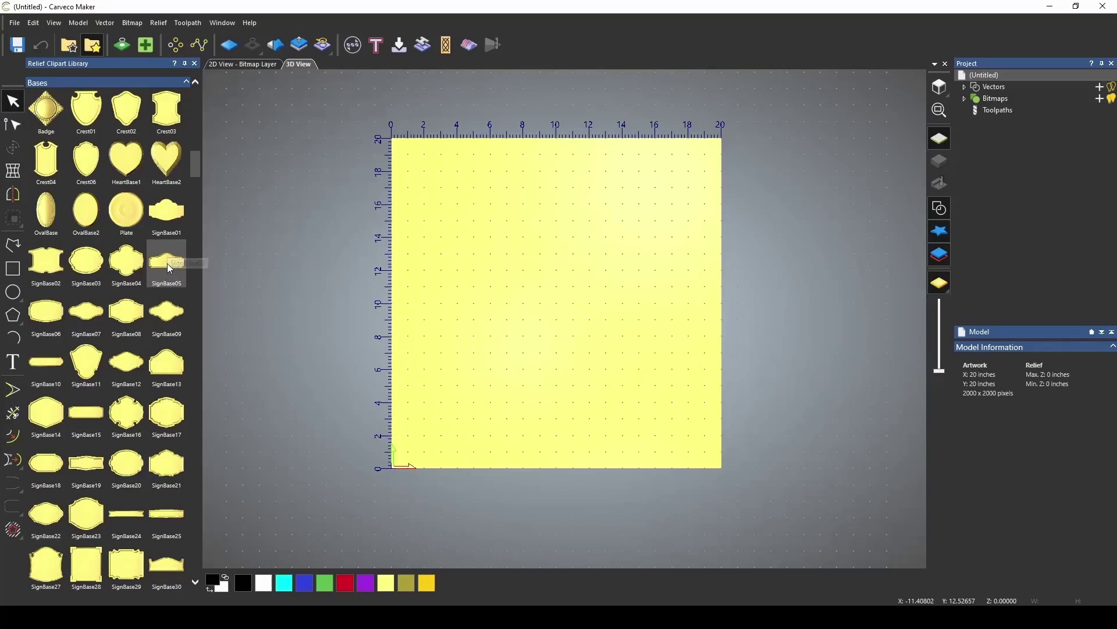
Place the SignBase05 relief clipart on the model, moved to the upper middle of the artwork and rotated by about -0.09 degrees.
drag(167, 262, 501, 291)
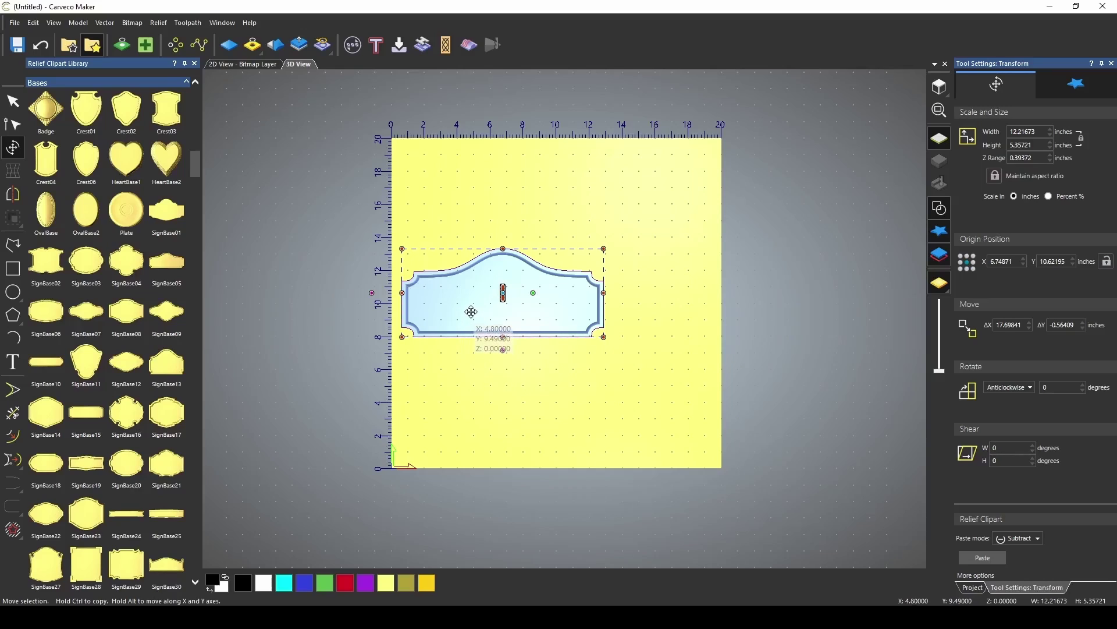
drag(551, 315, 625, 241)
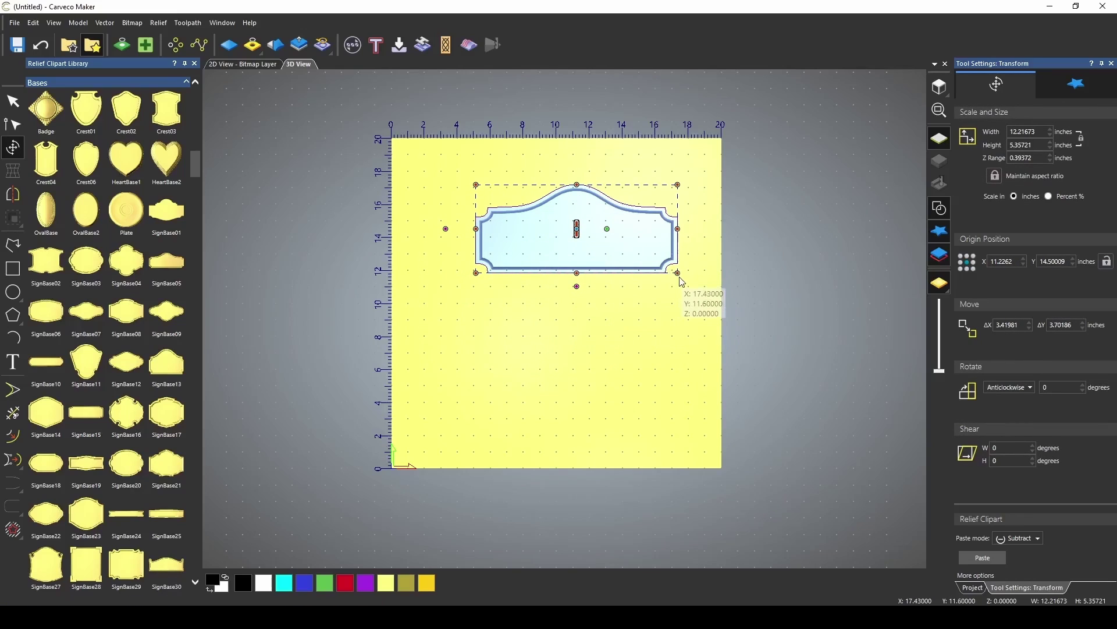
drag(578, 286, 577, 325)
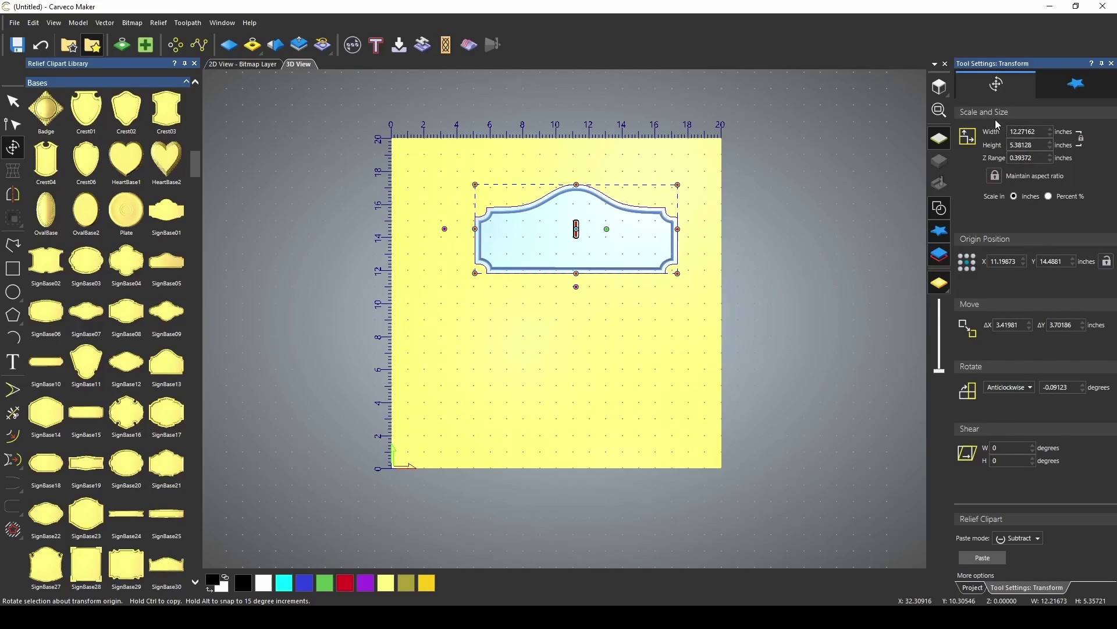
Scale the sign base to about 18 inches wide and centre it on the model.
click(996, 178)
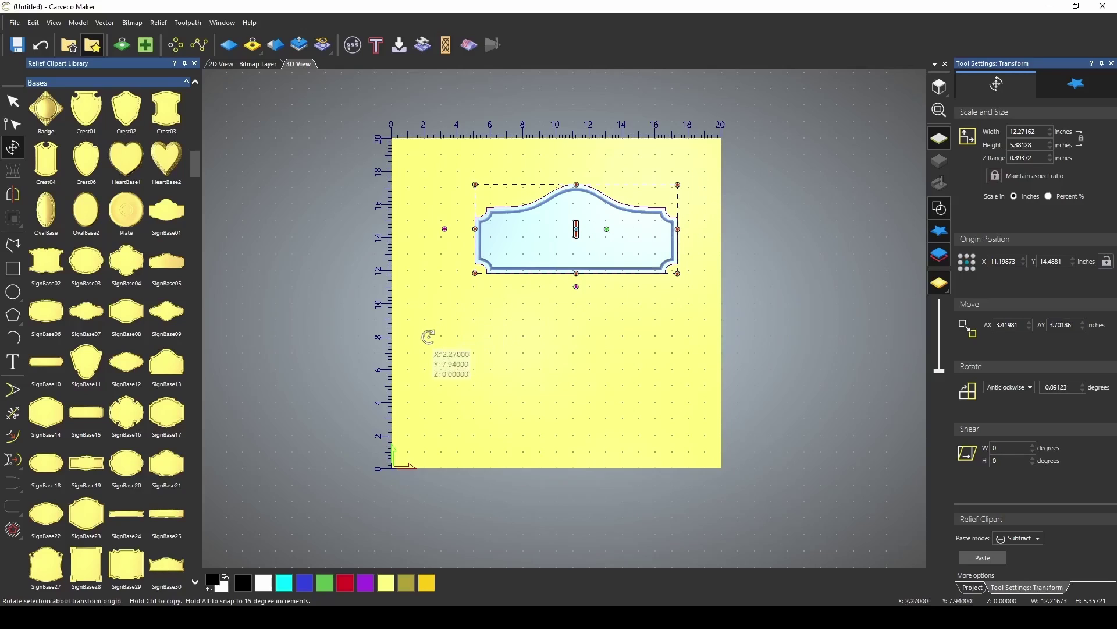
click(997, 177)
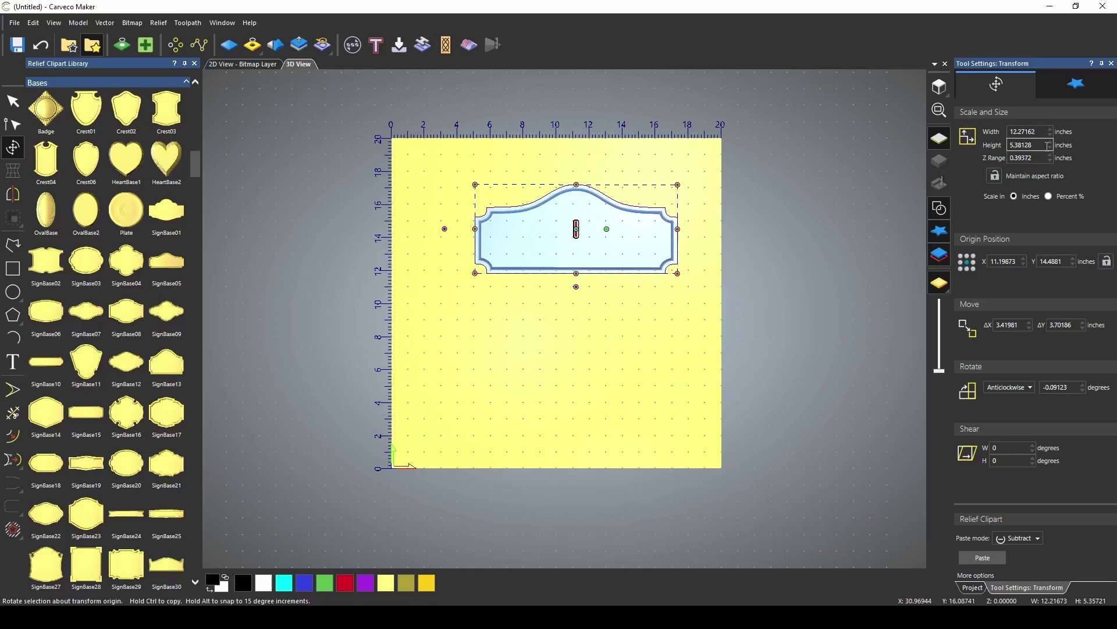
drag(1048, 146, 878, 147)
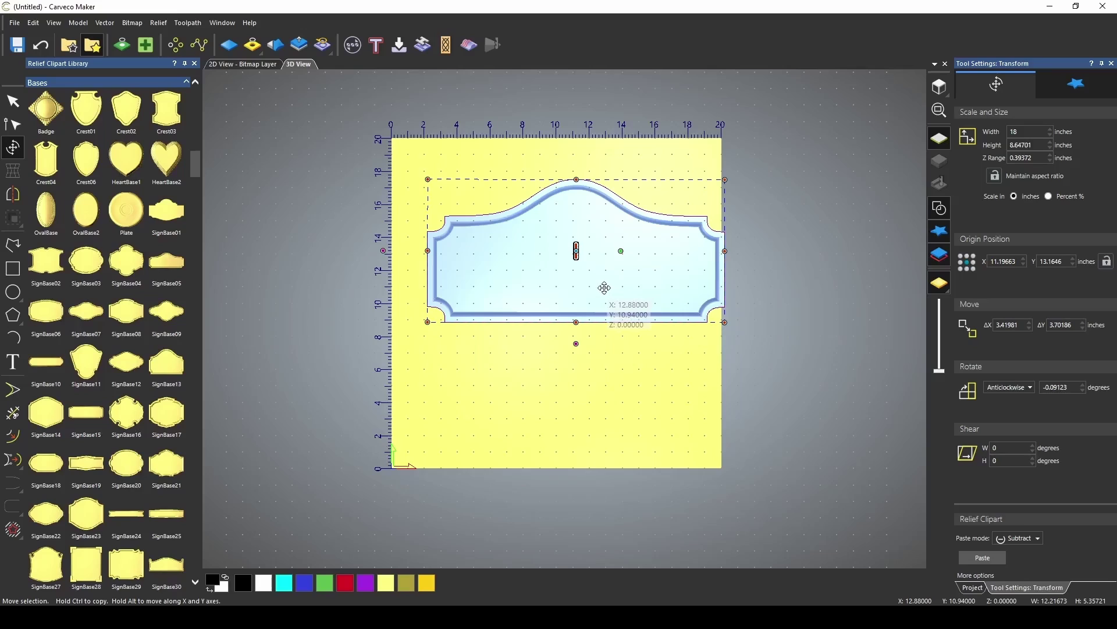
key(F9)
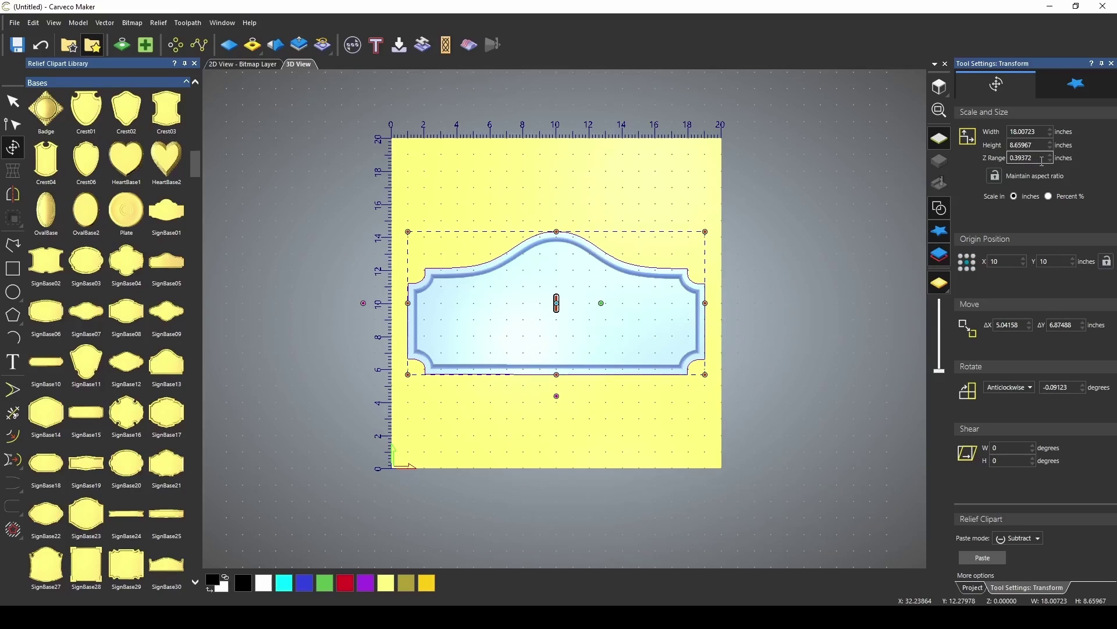
Set the sign base's Z range to 0.50 inches.
drag(562, 420, 551, 242)
scroll(557, 356, up, 7)
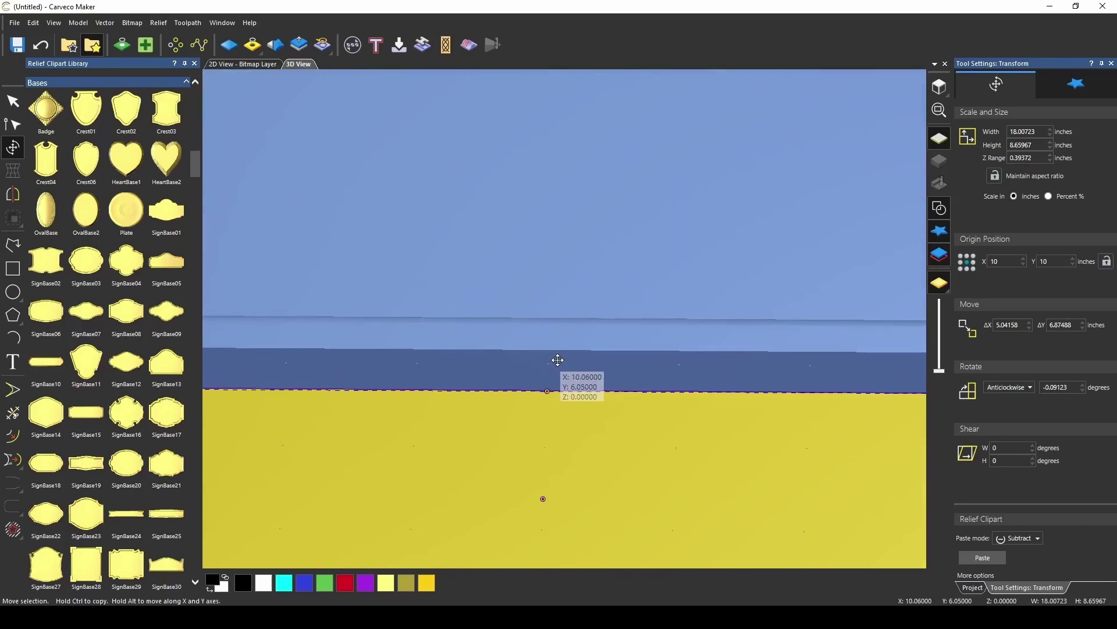
scroll(558, 360, down, 2)
drag(579, 379, 583, 337)
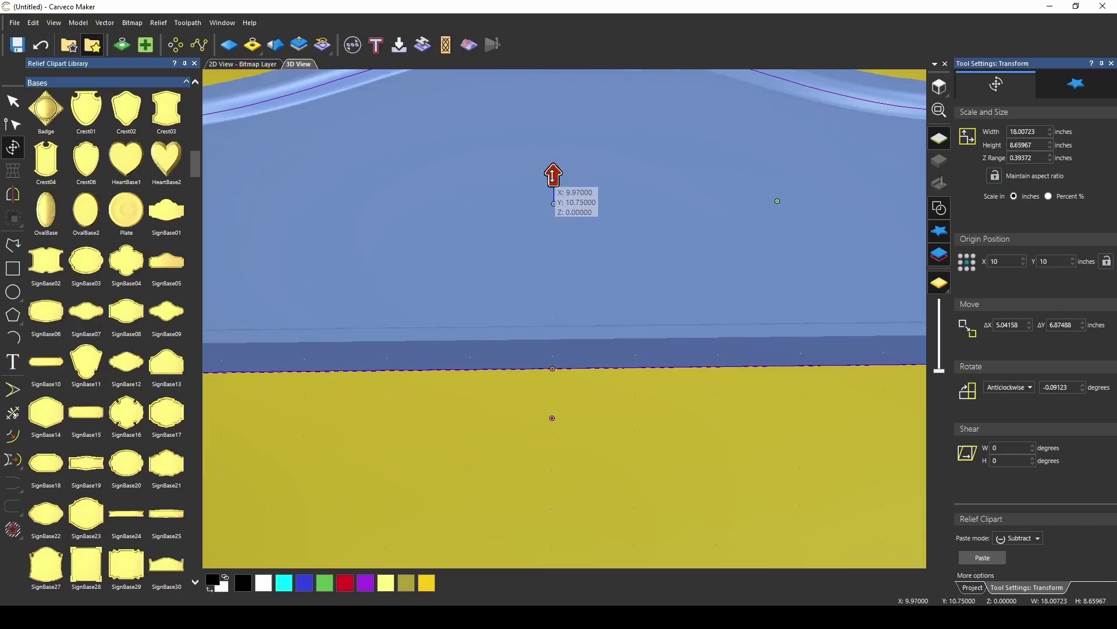
mouse_move(552, 174)
mouse_down()
mouse_move(553, 195)
mouse_move(553, 165)
mouse_move(554, 175)
mouse_up()
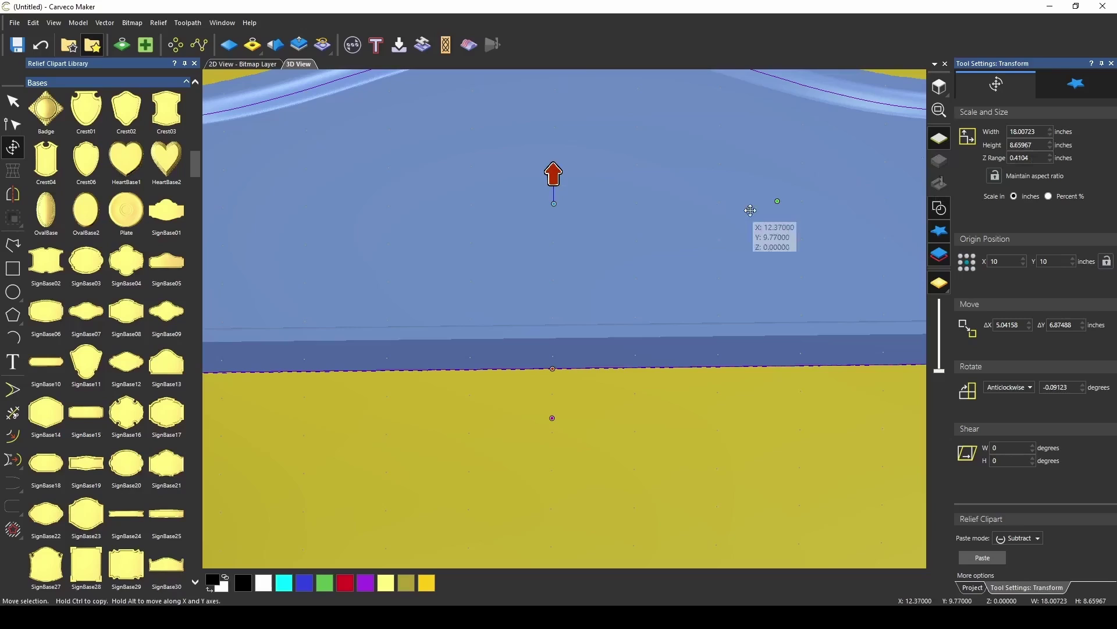
mouse_move(553, 175)
mouse_down()
mouse_move(553, 204)
mouse_move(553, 181)
mouse_up()
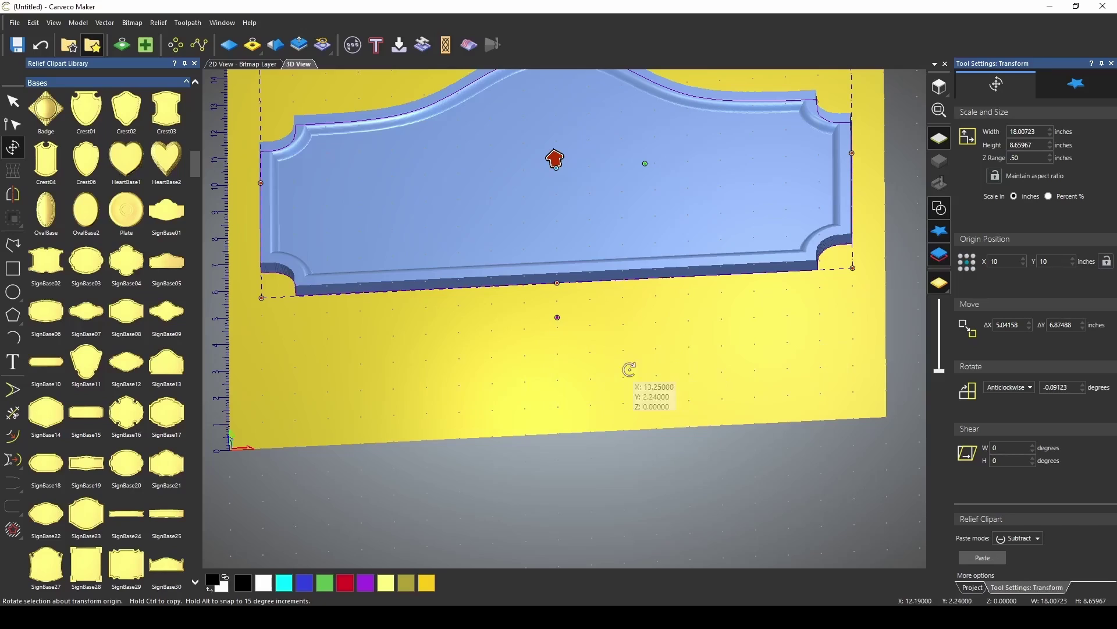
middle_drag(623, 392, 521, 344)
Try pasting the sign base into the relief in Add mode, and undo the paste.
click(1020, 538)
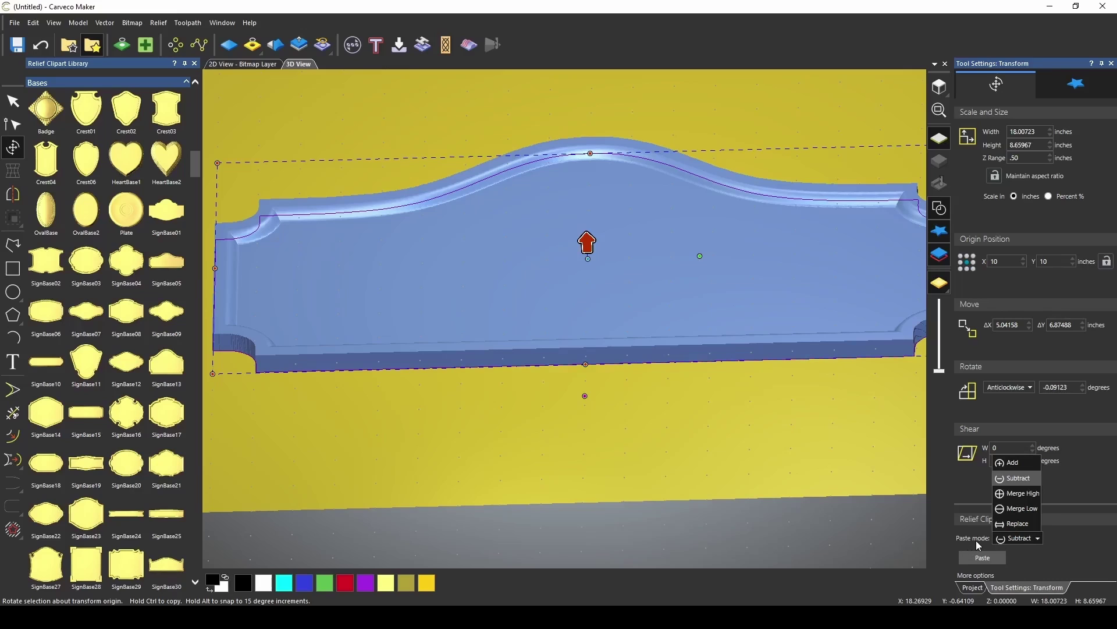
click(848, 499)
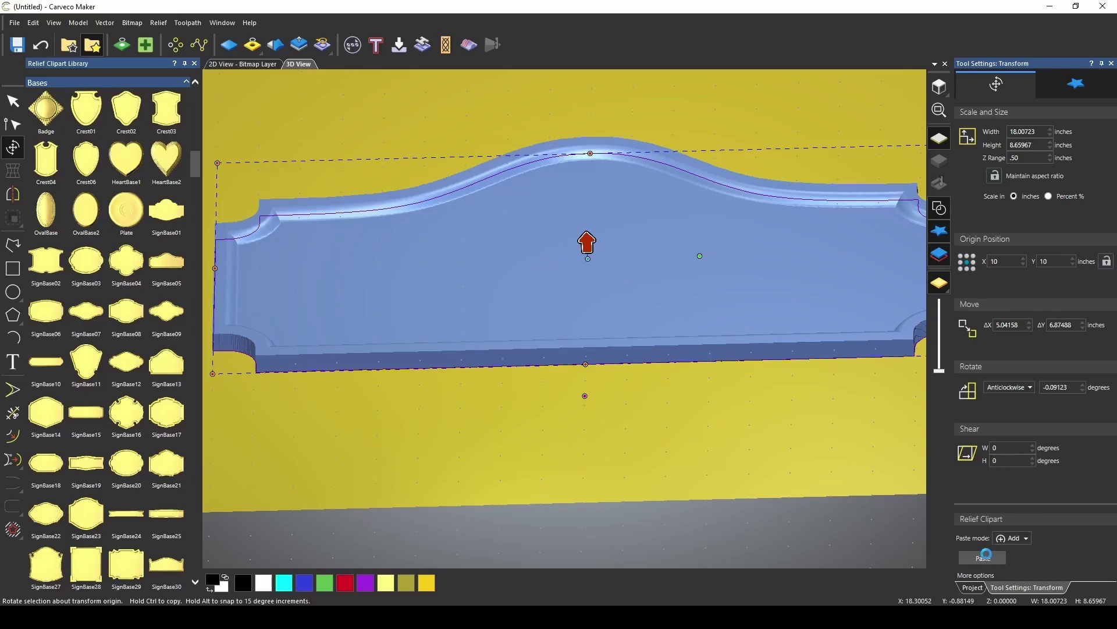
drag(541, 349, 539, 495)
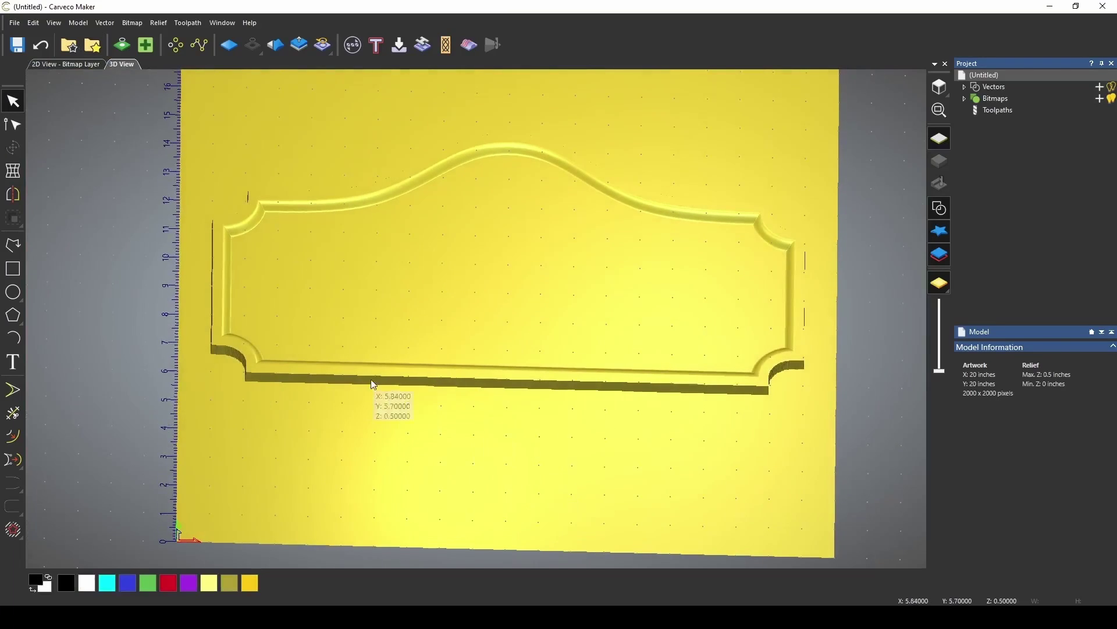
click(40, 44)
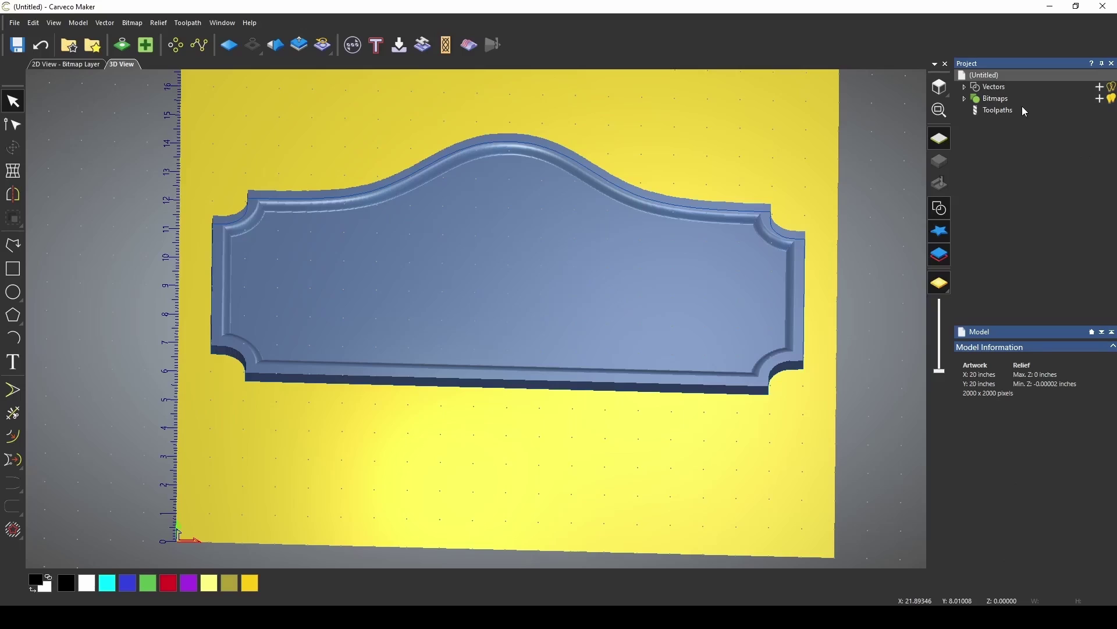
Try pasting the sign base into the relief in Subtract mode, and undo the paste.
click(479, 292)
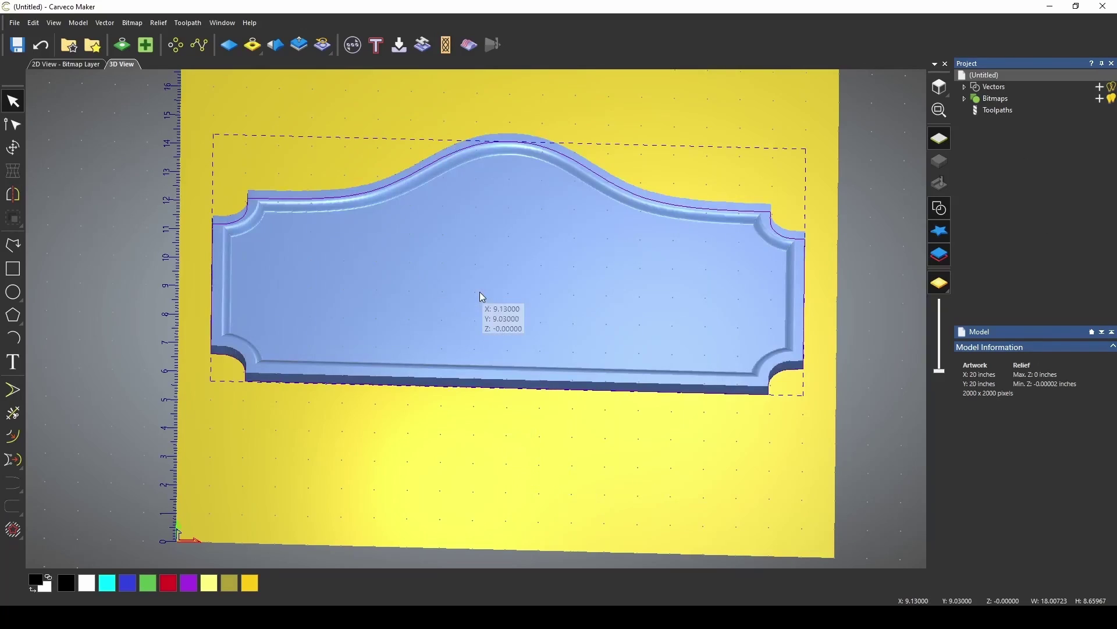
click(14, 148)
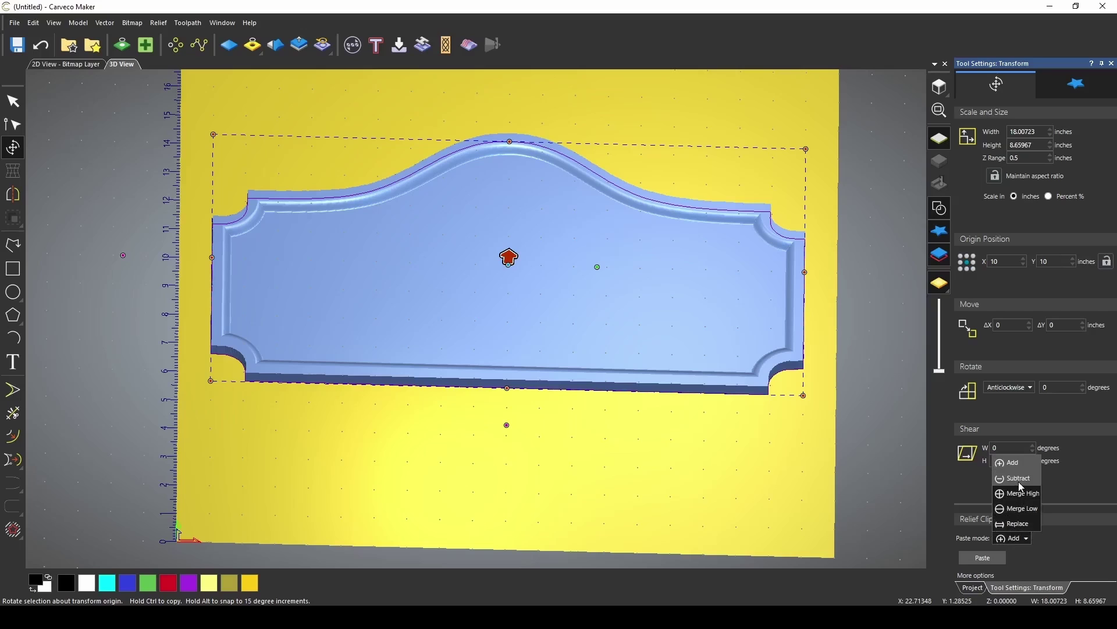
click(1021, 486)
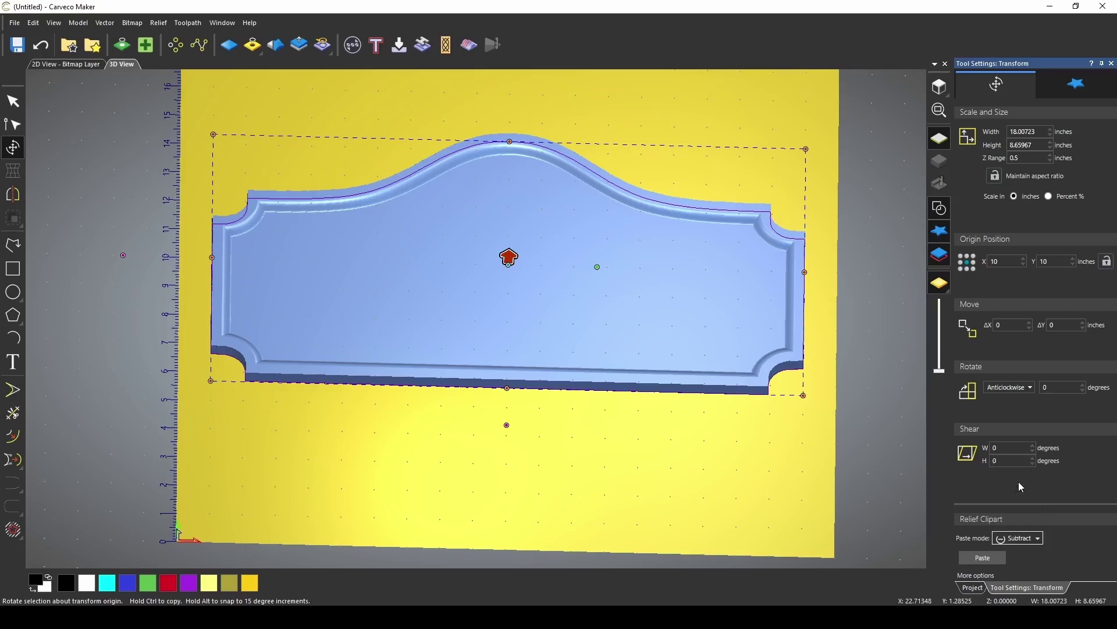
click(996, 559)
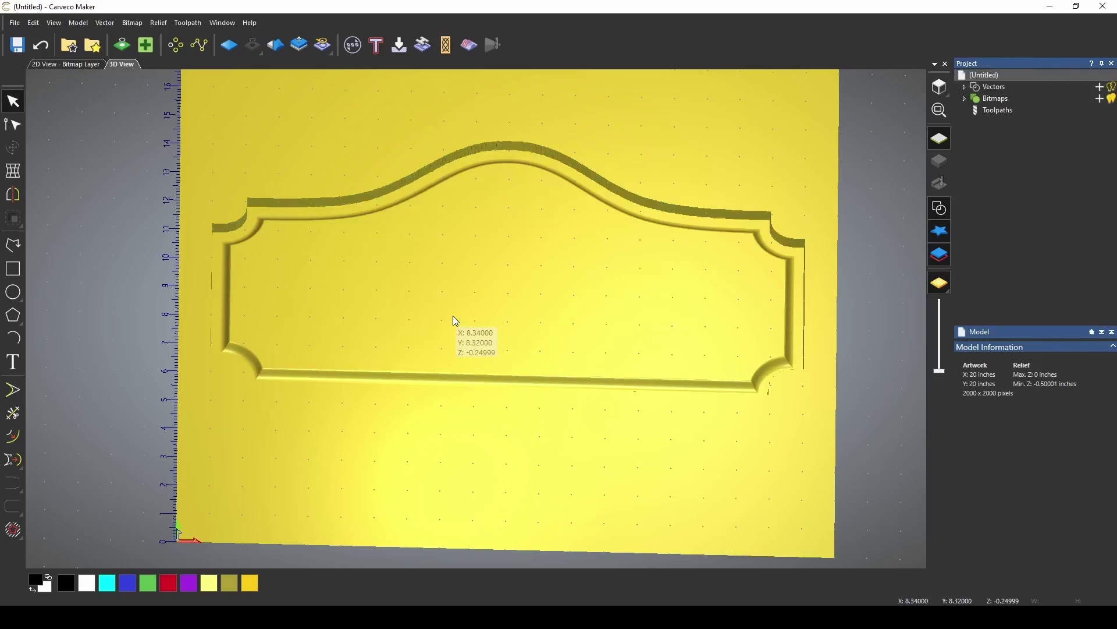
drag(508, 318, 503, 289)
key(ctrl+z)
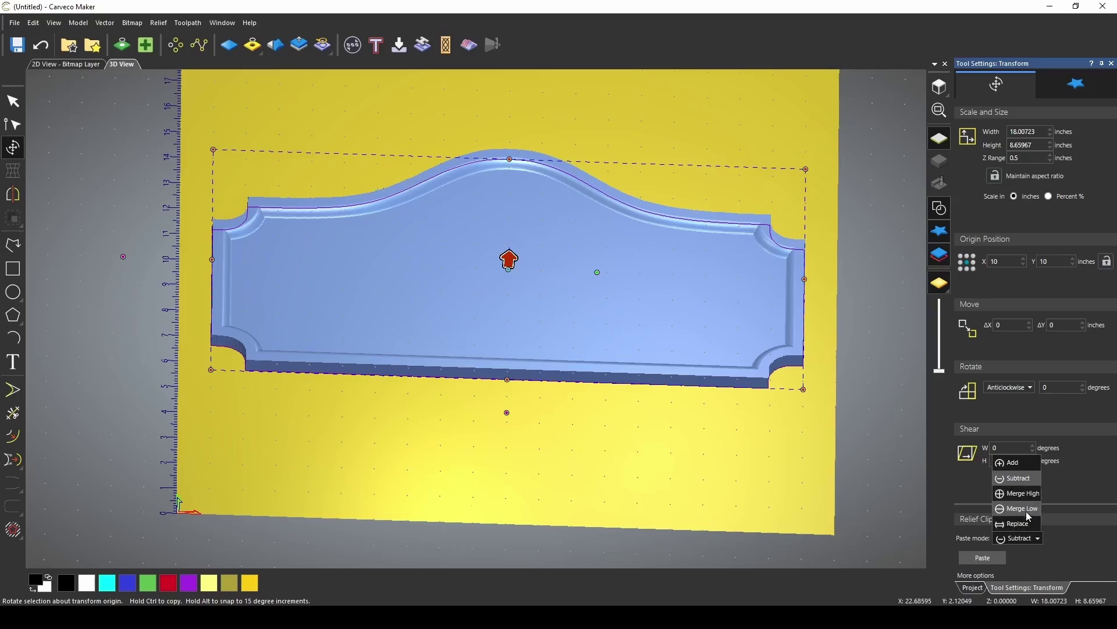
Paste the sign base into the relief using the Add paste mode.
click(1024, 466)
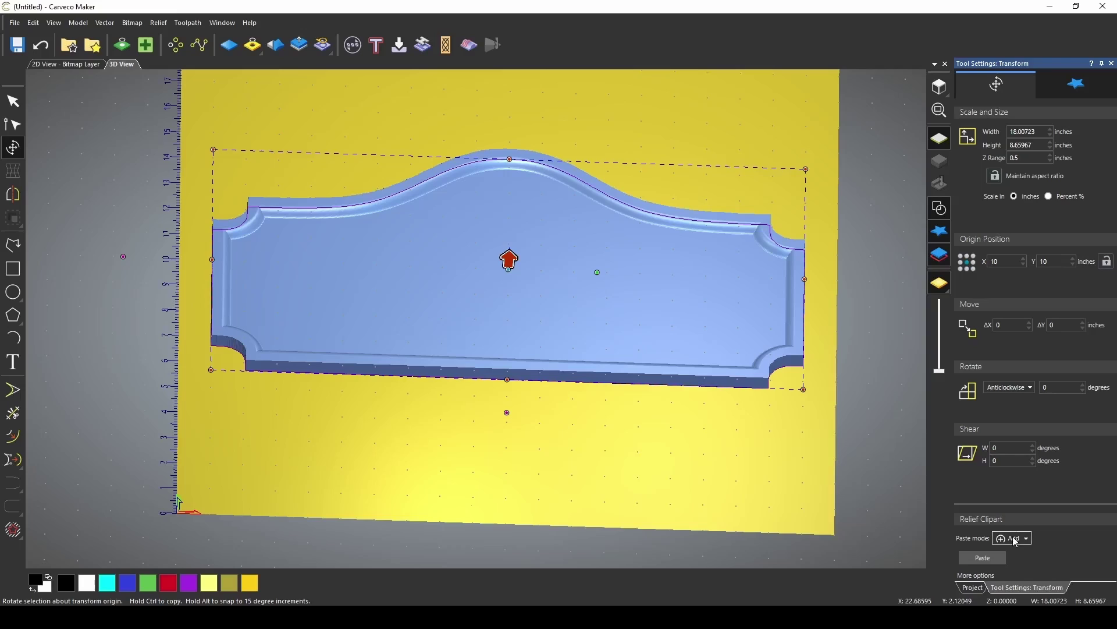
click(983, 560)
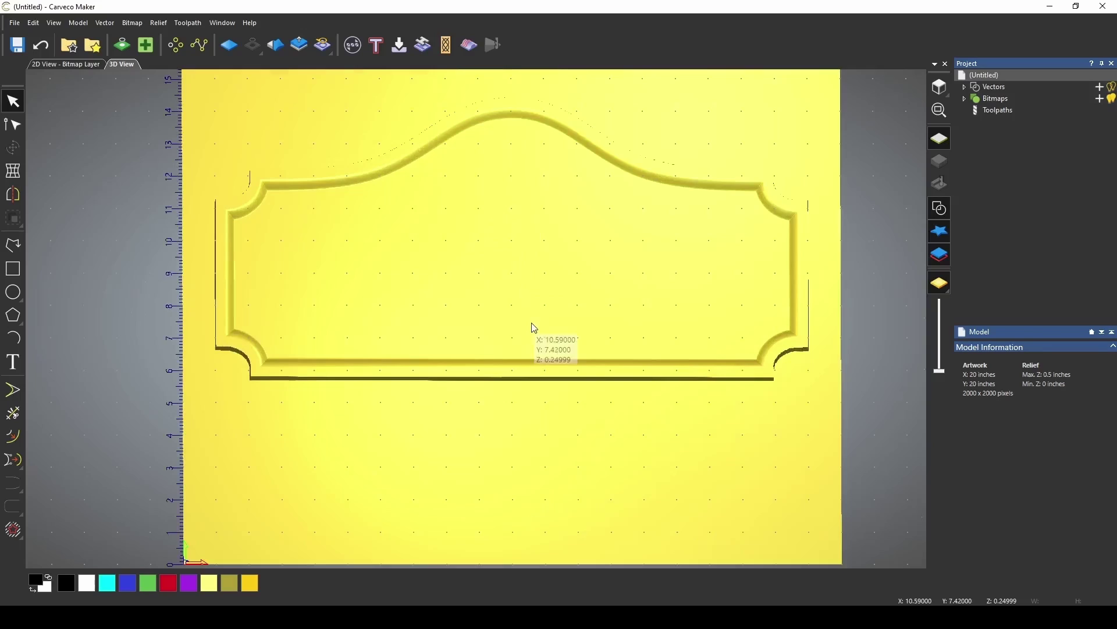
drag(532, 324, 526, 216)
Place the Fish4 relief clipart from the Animals category onto the sign.
click(91, 45)
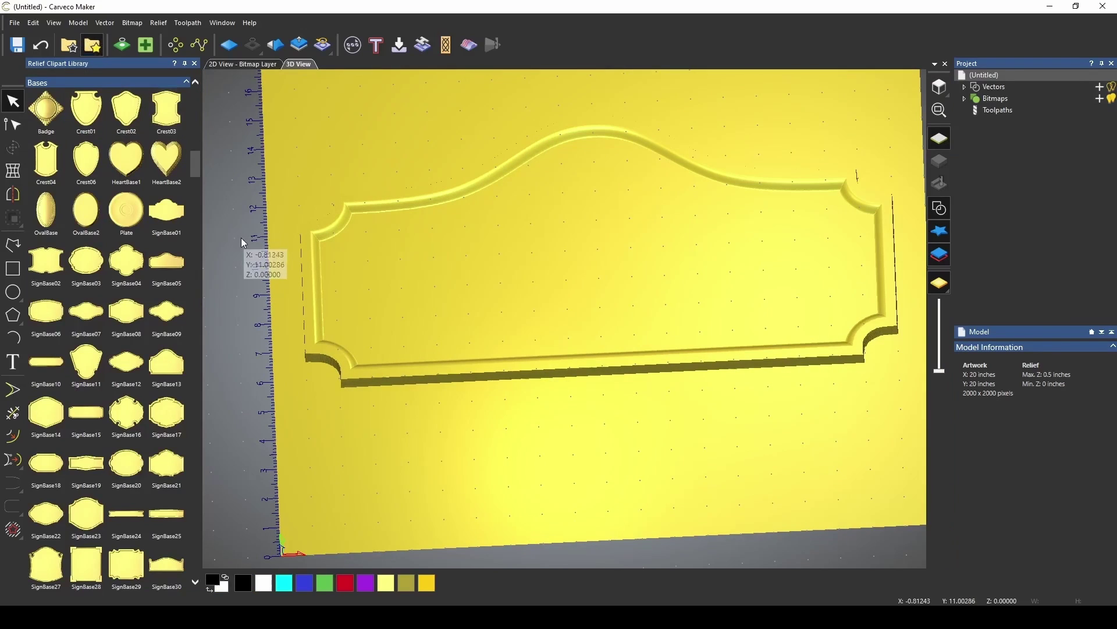
drag(194, 168, 203, 106)
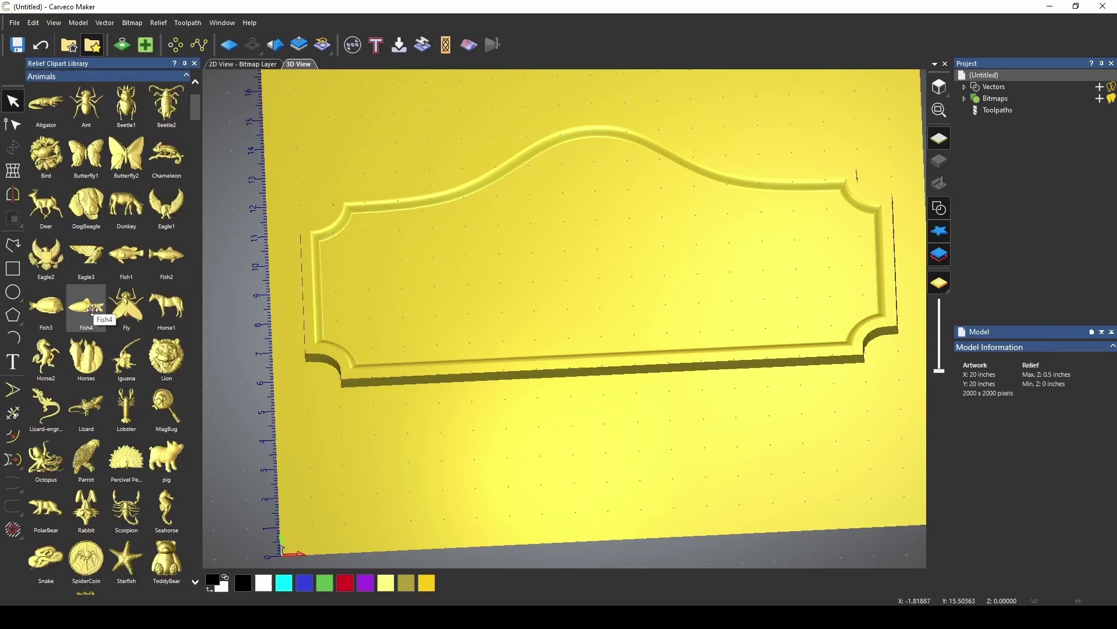
drag(92, 313, 581, 204)
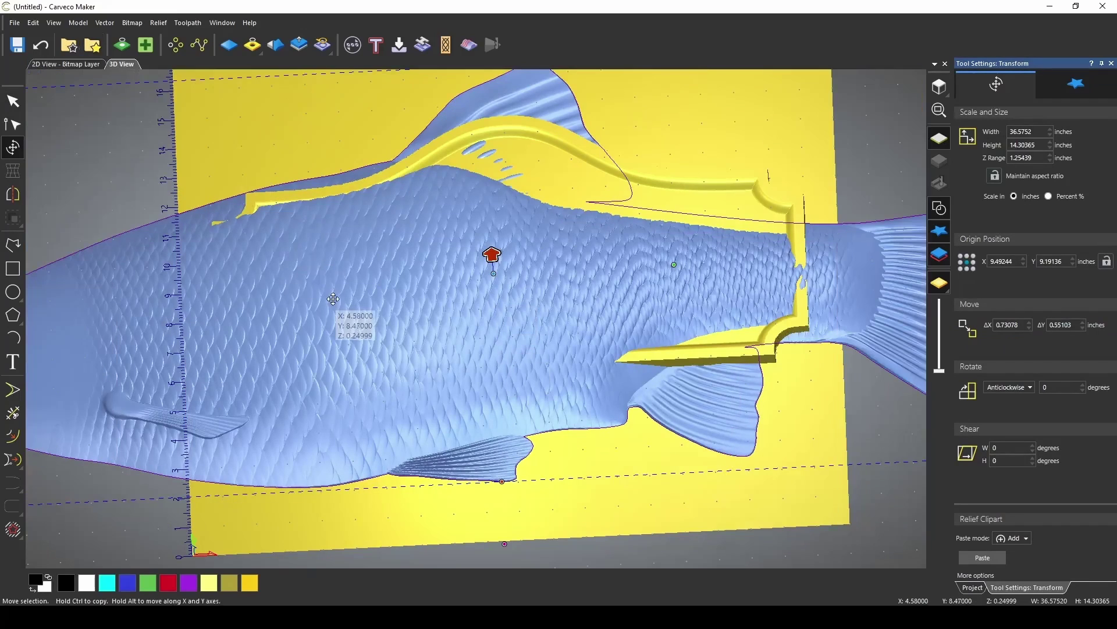
Scale the fish to about 12.85 by 4.53 inches and centre it inside the sign's border.
scroll(333, 299, down, 1)
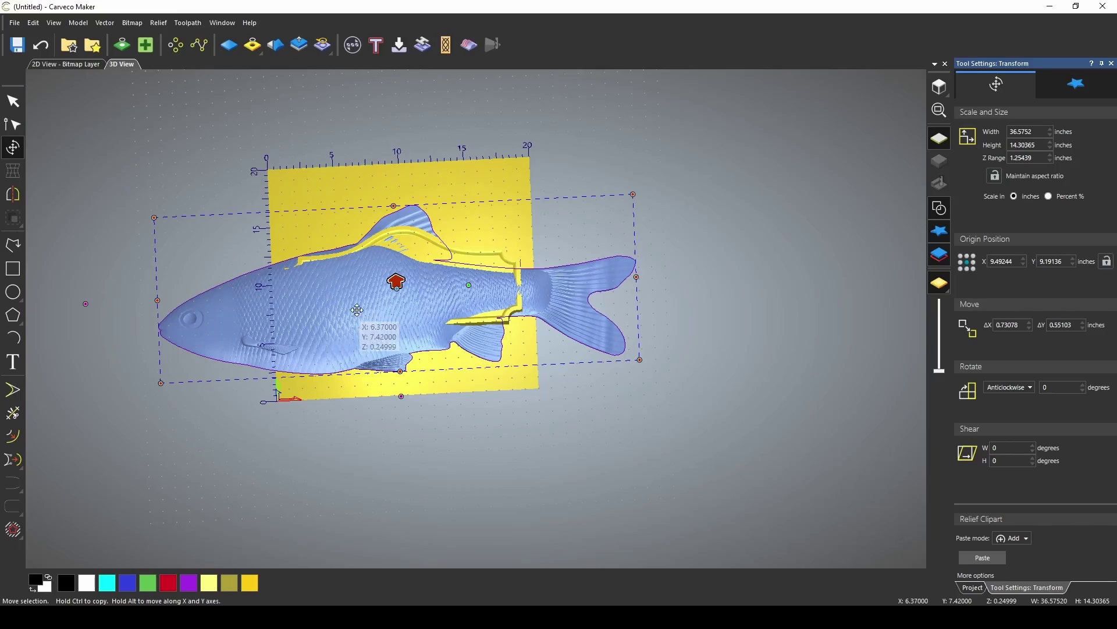
drag(635, 195, 337, 314)
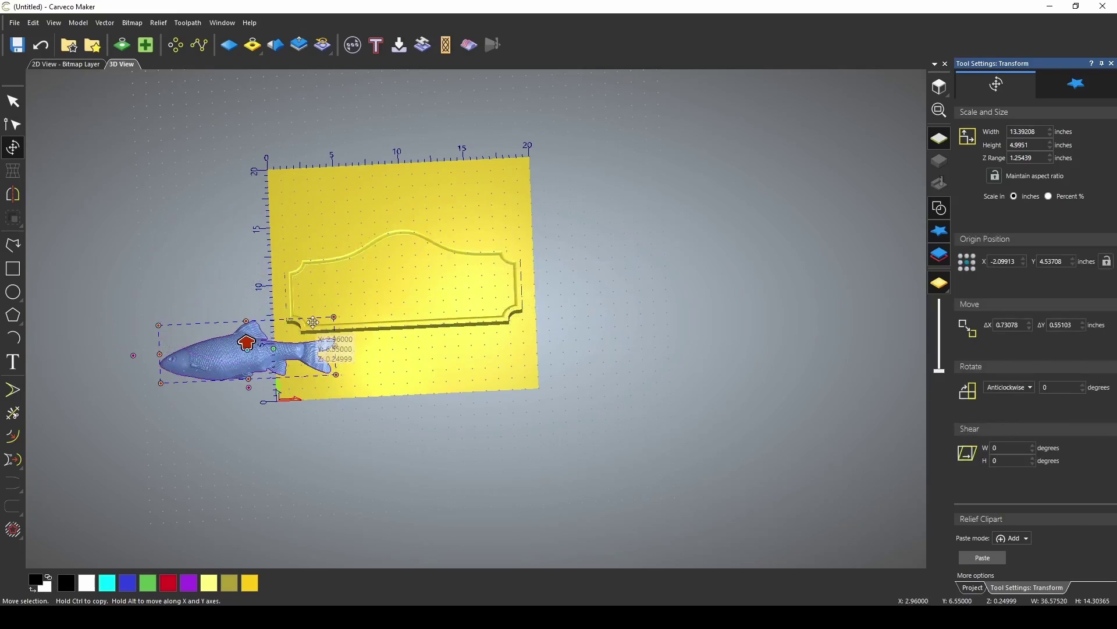
drag(271, 346, 423, 288)
scroll(428, 294, up, 4)
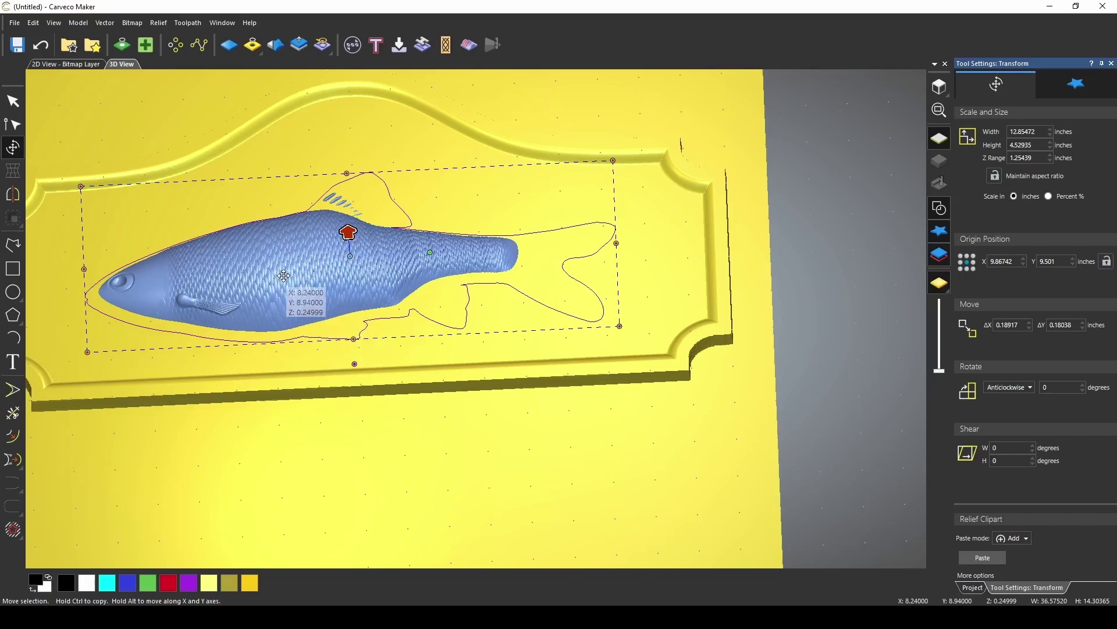
mouse_move(305, 278)
mouse_down()
mouse_move(292, 430)
mouse_move(324, 504)
mouse_move(320, 294)
mouse_up()
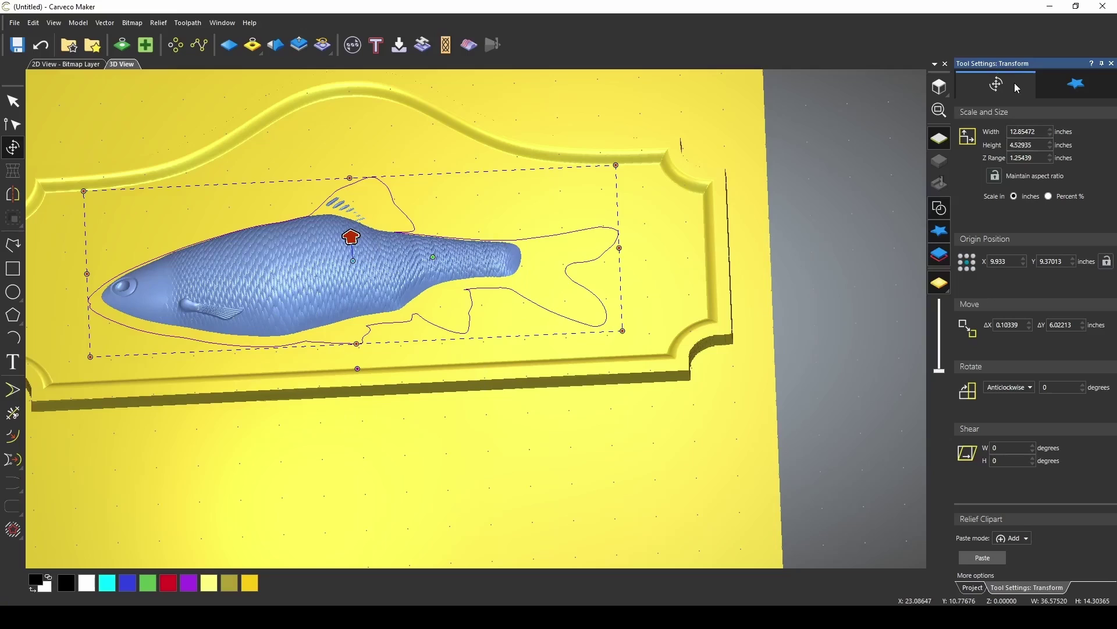
Try the Merge High, Replace, Merge Low and Subtract combine modes in the fish's relief paste options.
click(1076, 87)
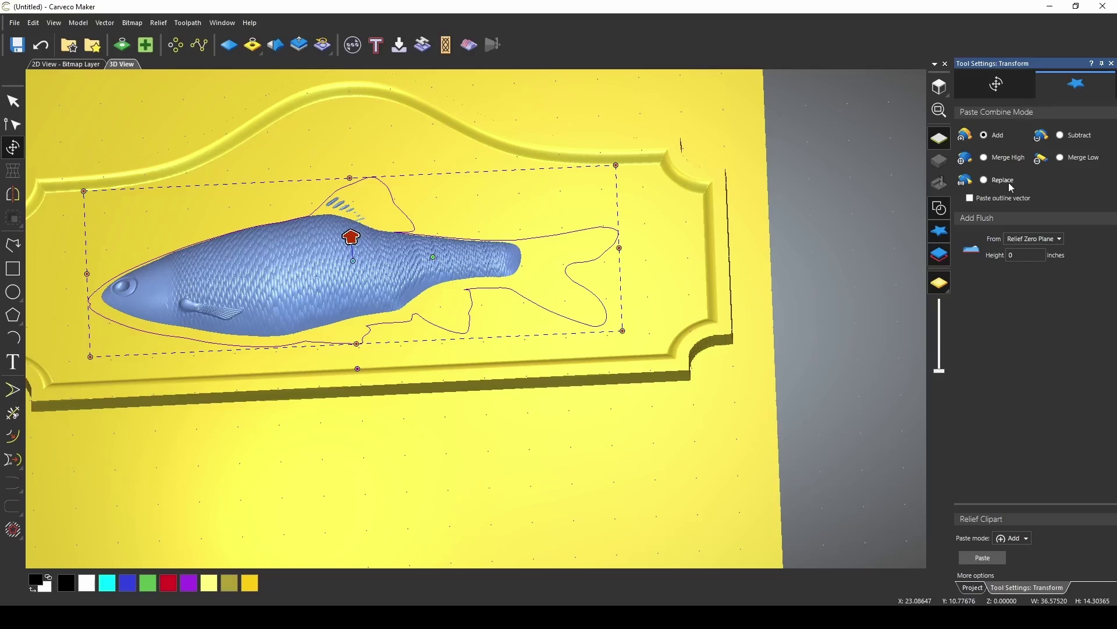
click(1019, 539)
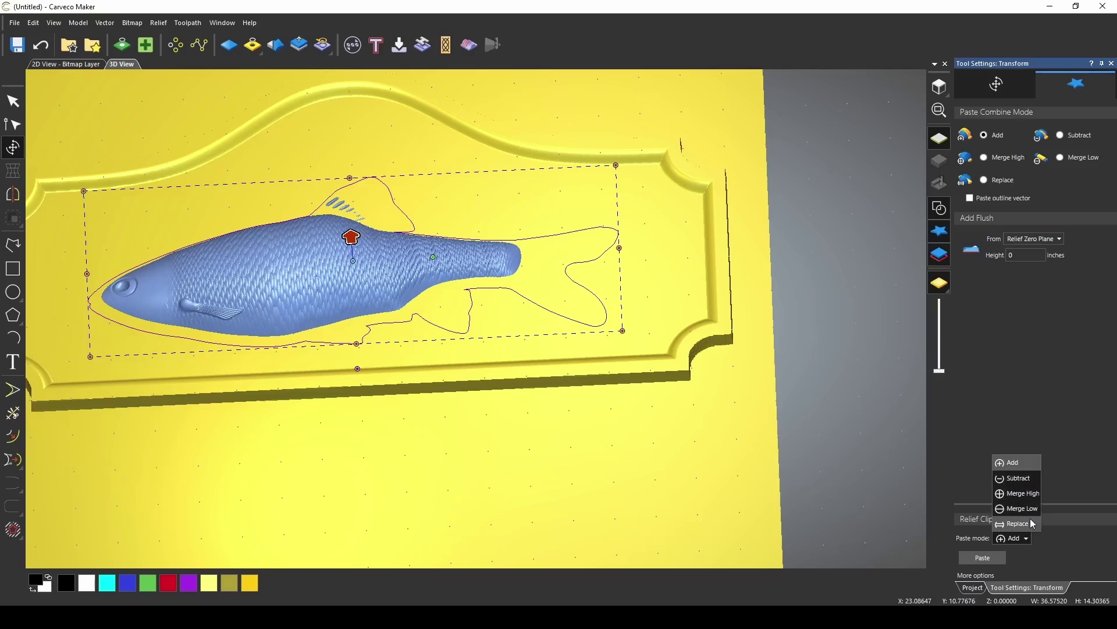
click(989, 158)
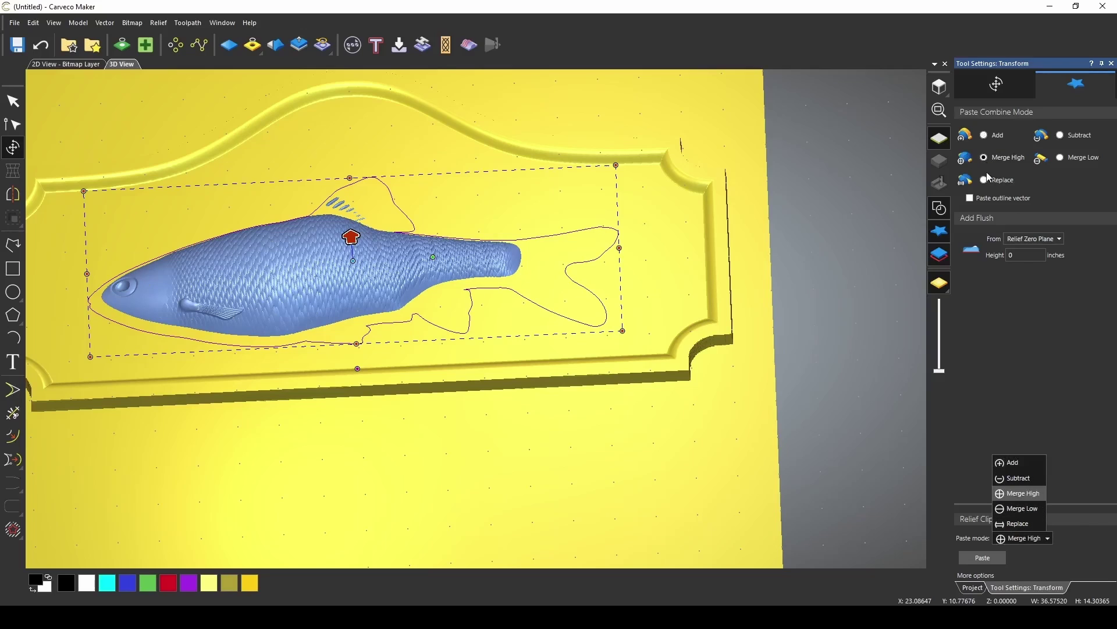
click(984, 179)
click(1060, 157)
click(1061, 135)
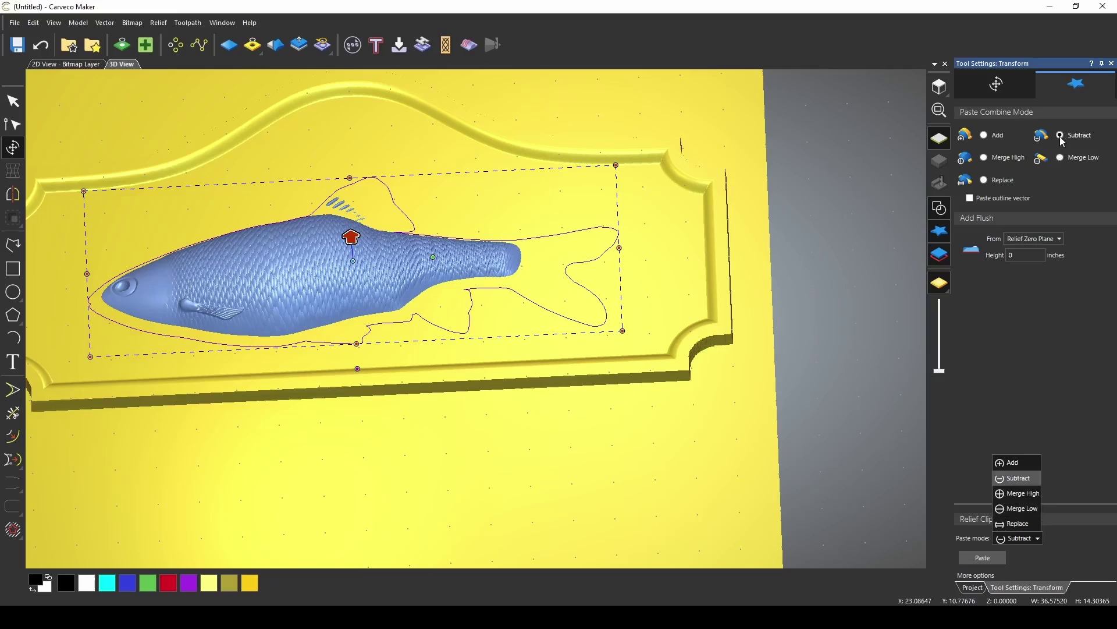
Paste the fish onto the sign relief using the Add paste mode.
click(1011, 463)
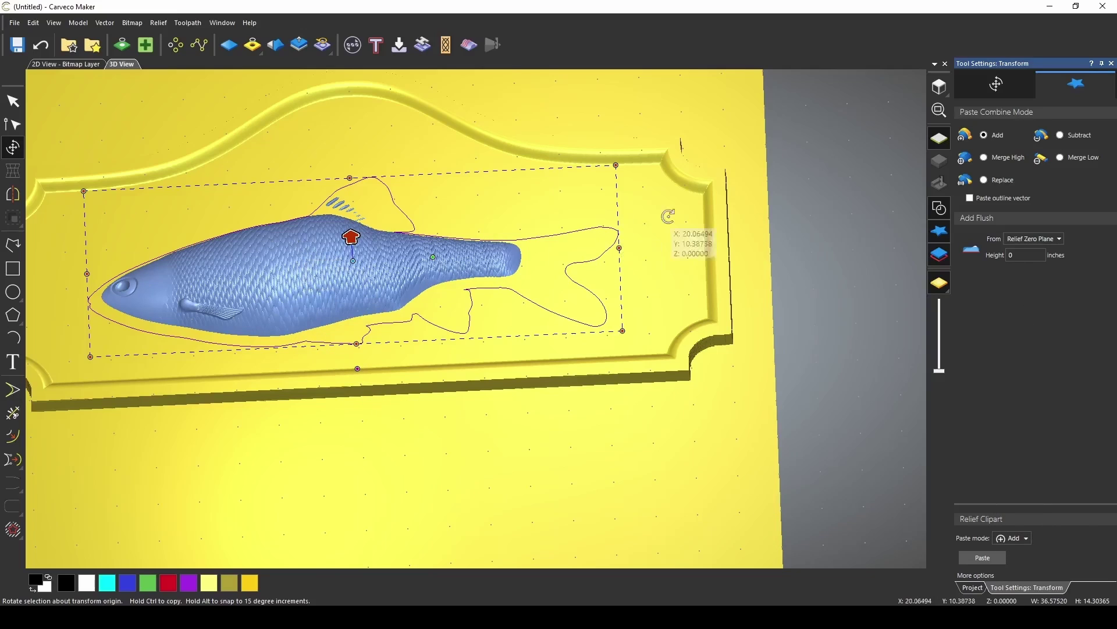
click(982, 557)
scroll(267, 283, up, 3)
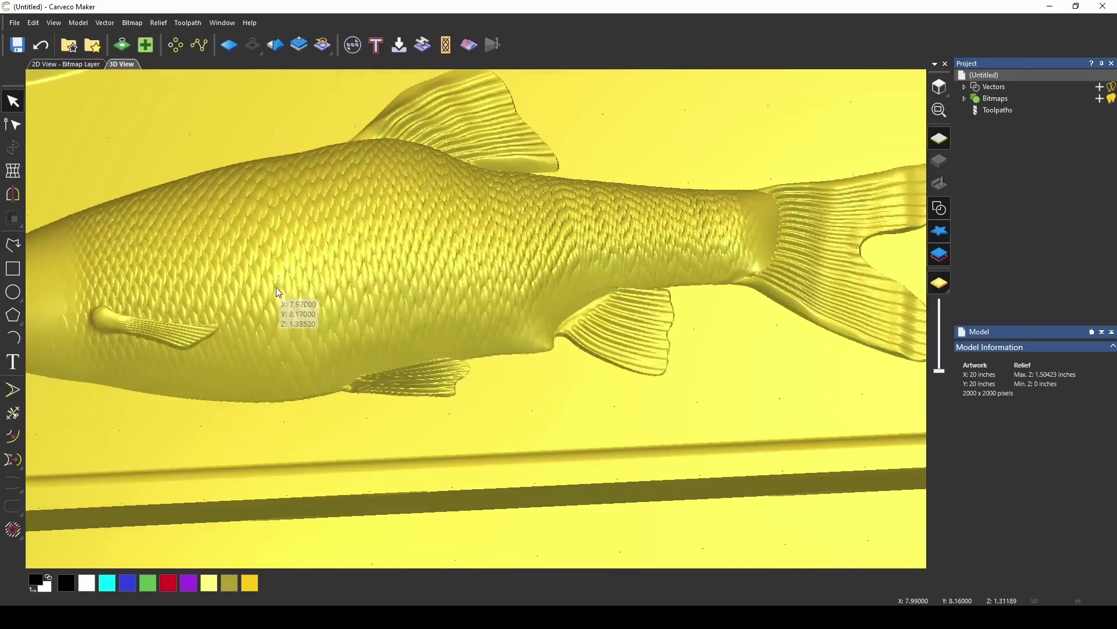
Undo the Add paste of the fish on the sign after viewing the combined relief.
scroll(374, 320, down, 3)
drag(340, 351, 398, 323)
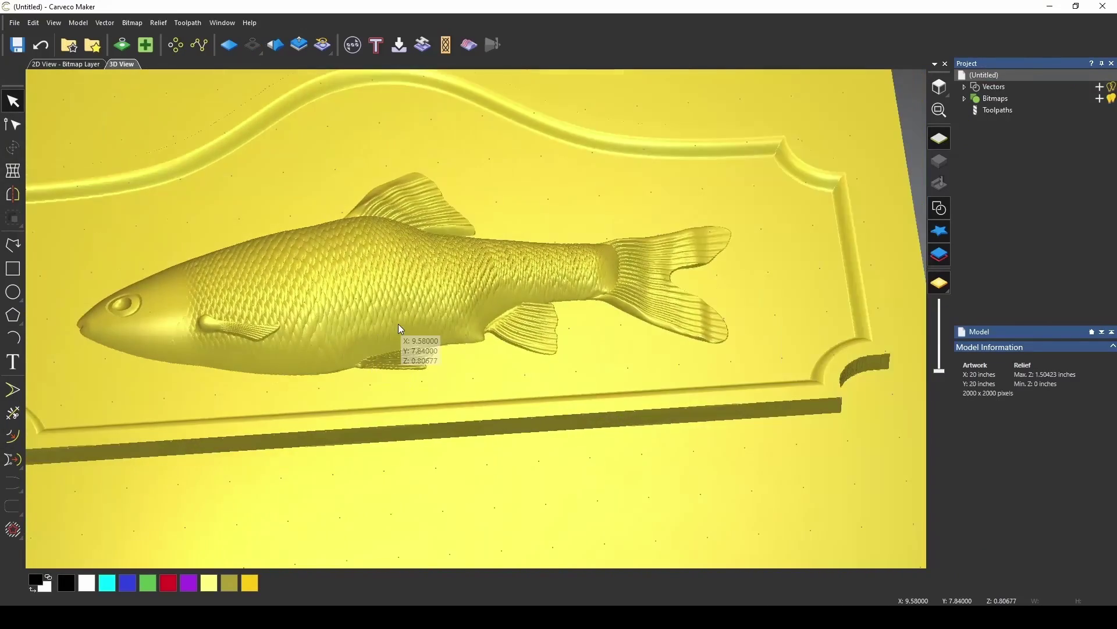
click(44, 50)
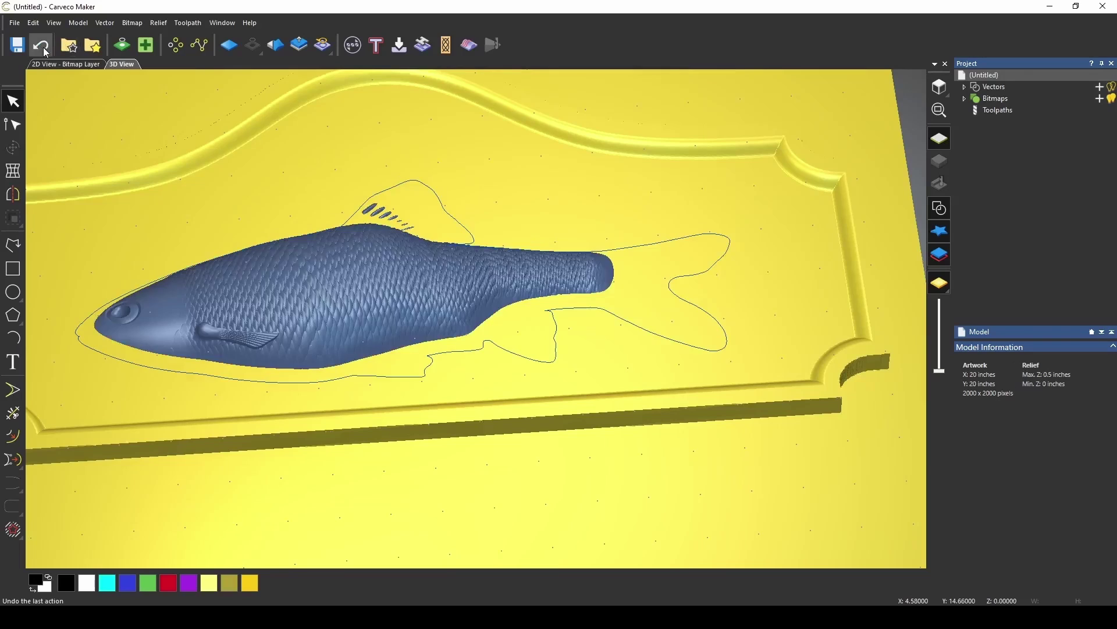
Paste the fish onto the sign relief with the Merge High mode and inspect its dorsal fin area.
click(21, 153)
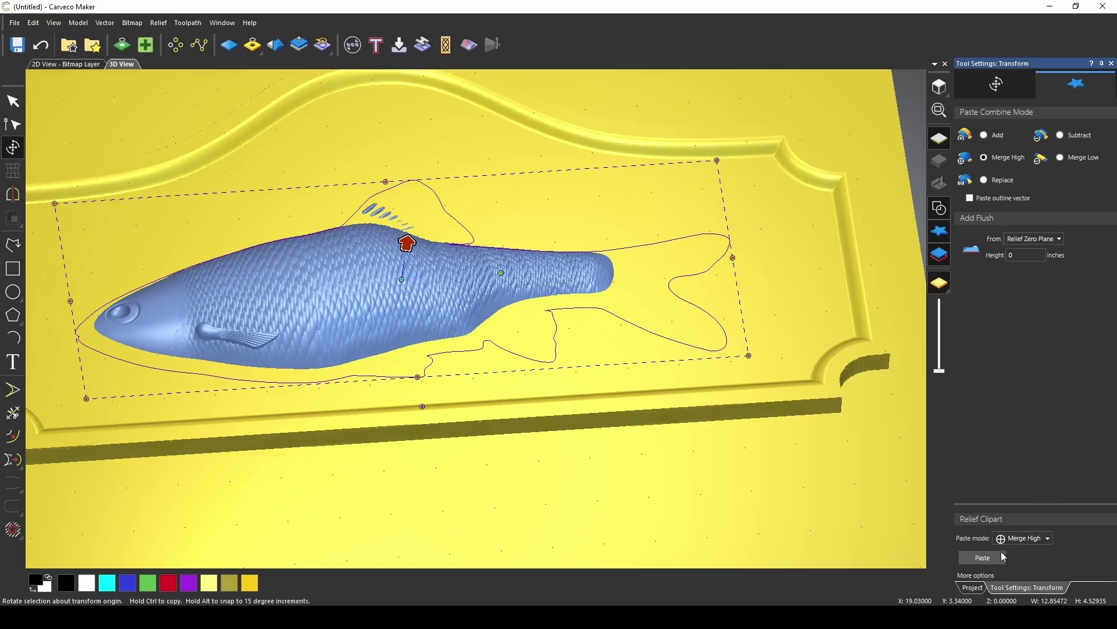
mouse_move(355, 294)
mouse_down()
mouse_move(337, 365)
mouse_move(351, 294)
mouse_move(352, 310)
mouse_up()
scroll(368, 211, up, 3)
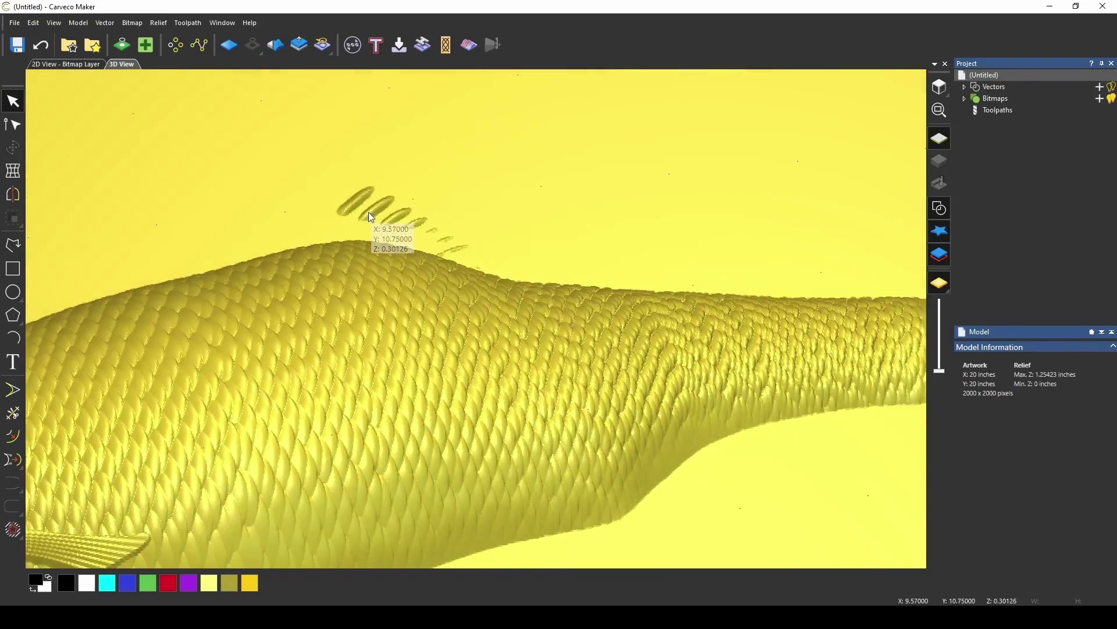
scroll(369, 211, down, 3)
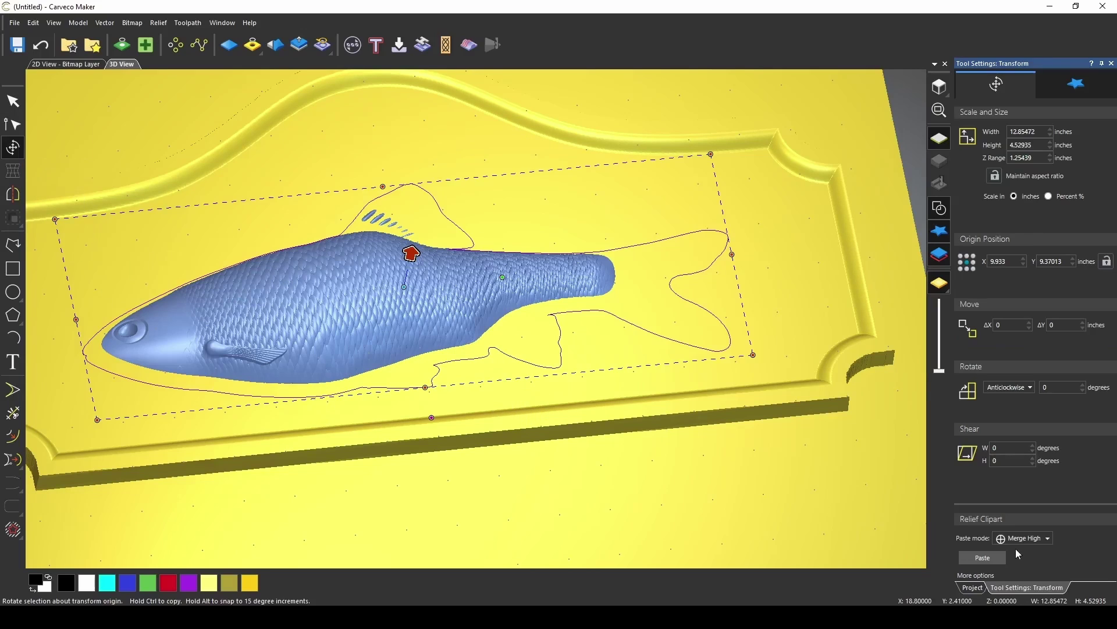
Paste the fish with the Replace mode, examine its edges against the sign, and undo the paste.
click(1019, 546)
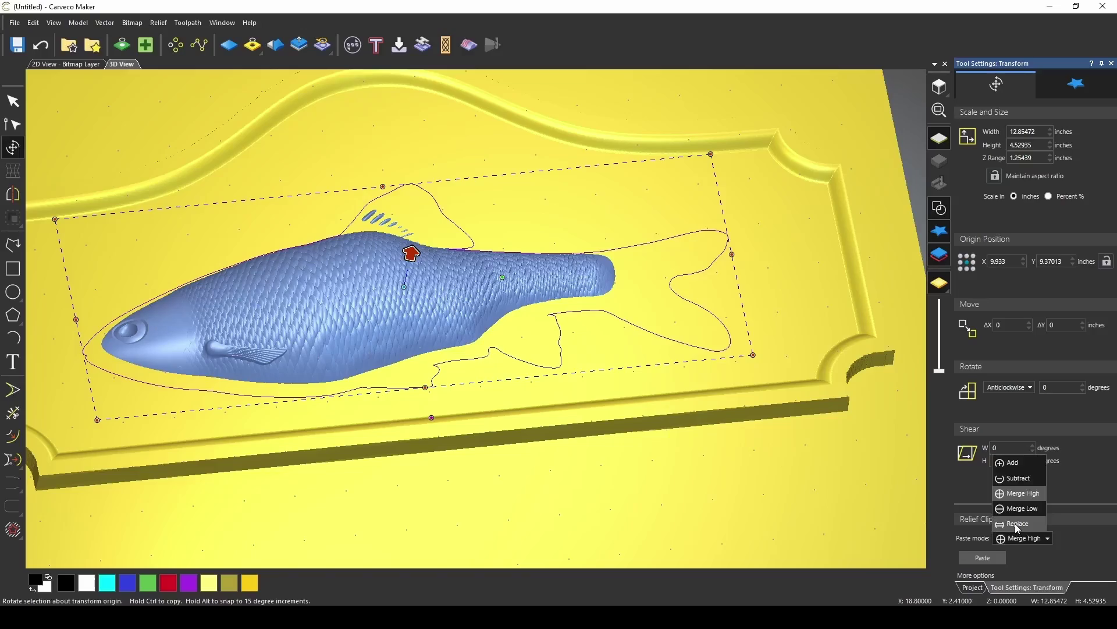
click(1017, 524)
click(983, 558)
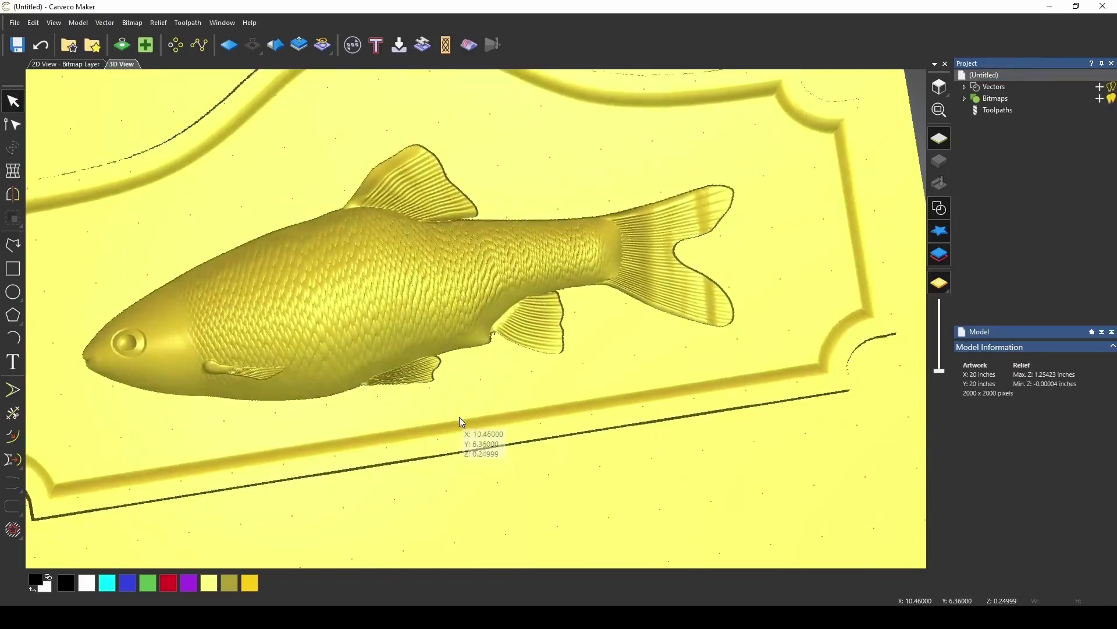
drag(459, 417, 460, 346)
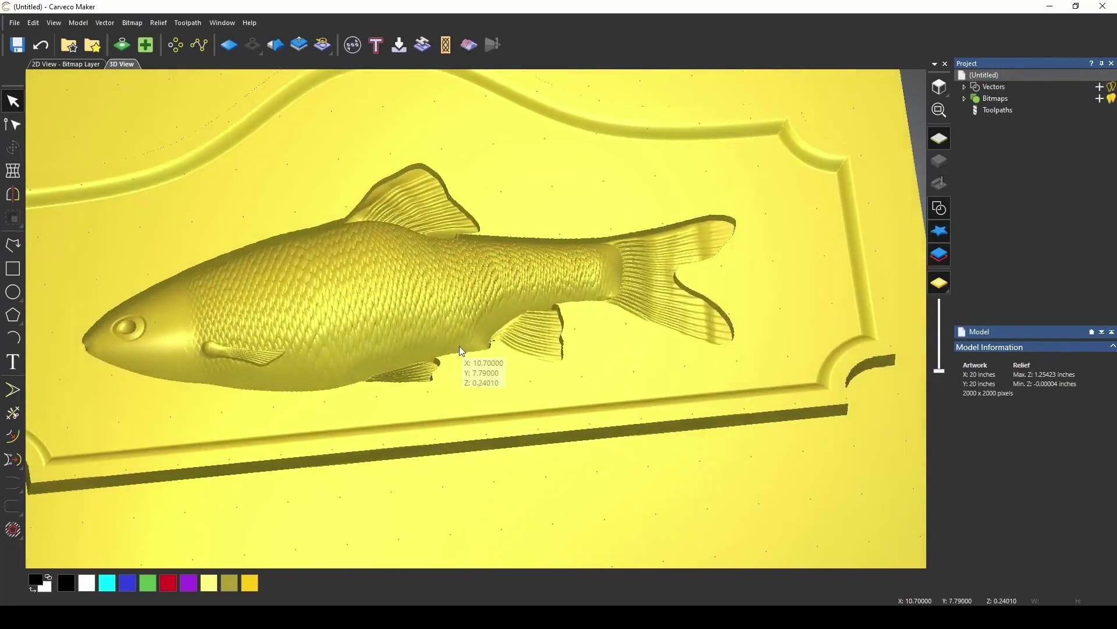
scroll(361, 288, up, 5)
scroll(395, 299, down, 2)
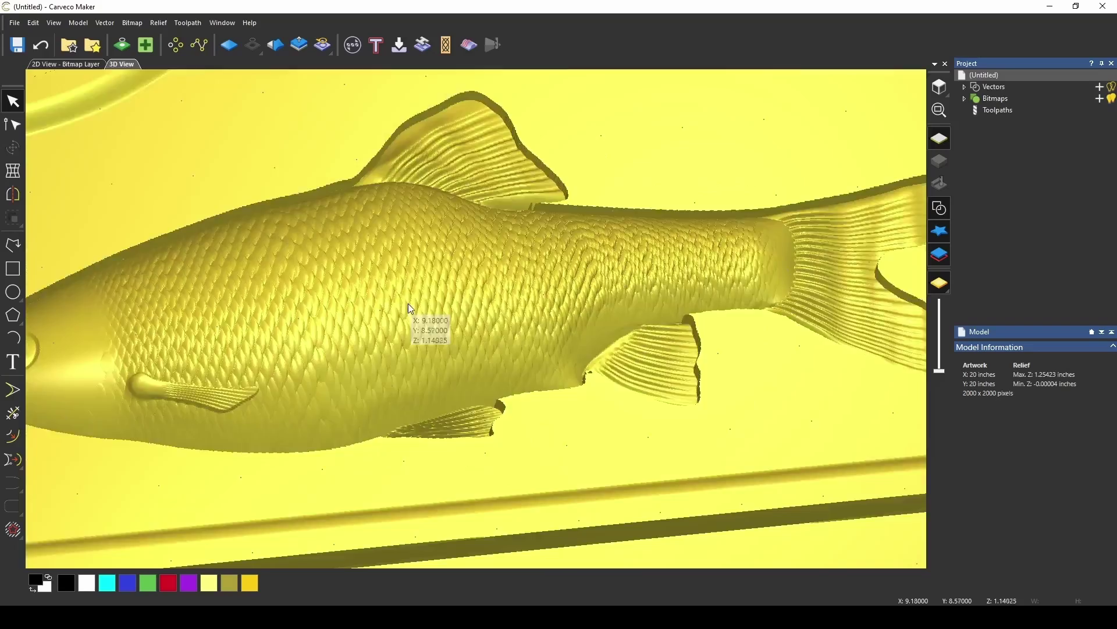
drag(407, 303, 463, 279)
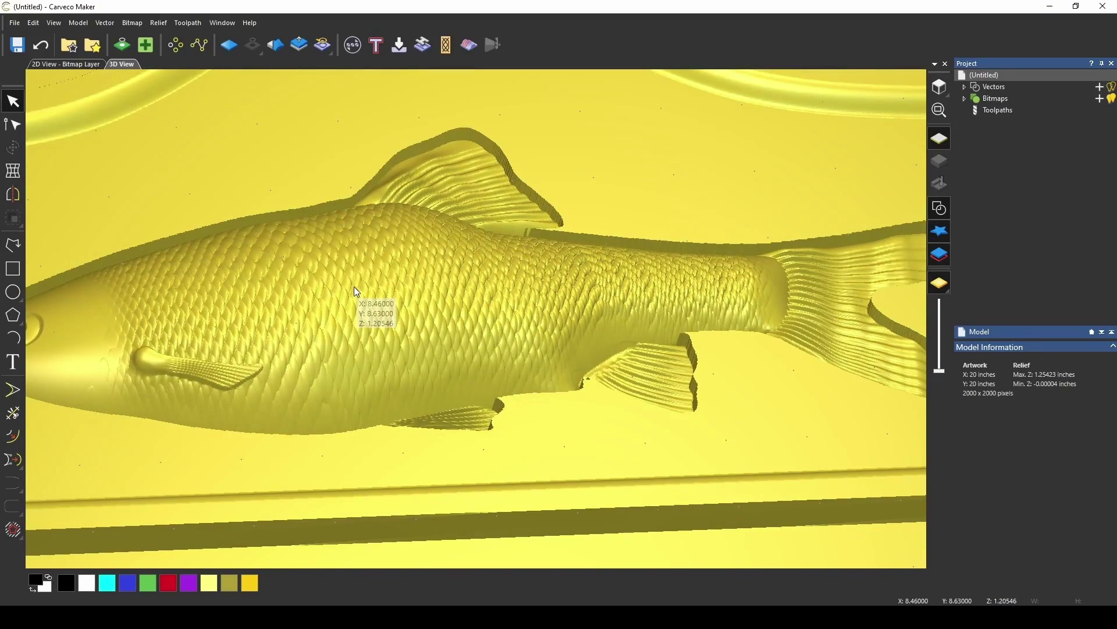
click(40, 45)
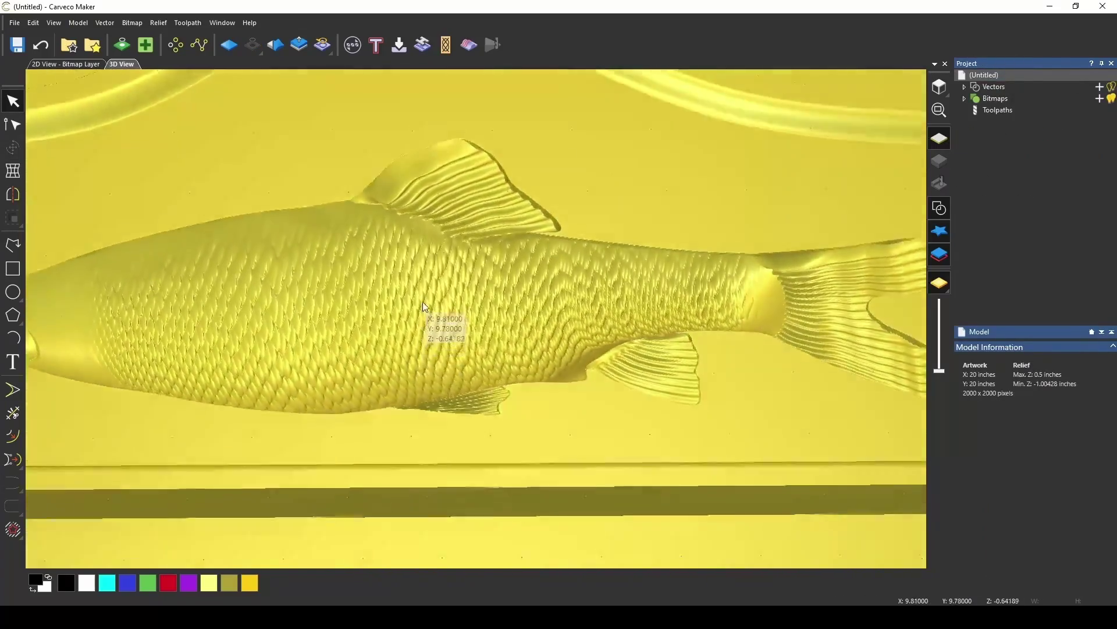
Paste the fish onto the sign with the Merge Low mode and bring the clipart back for another paste.
drag(422, 301, 419, 366)
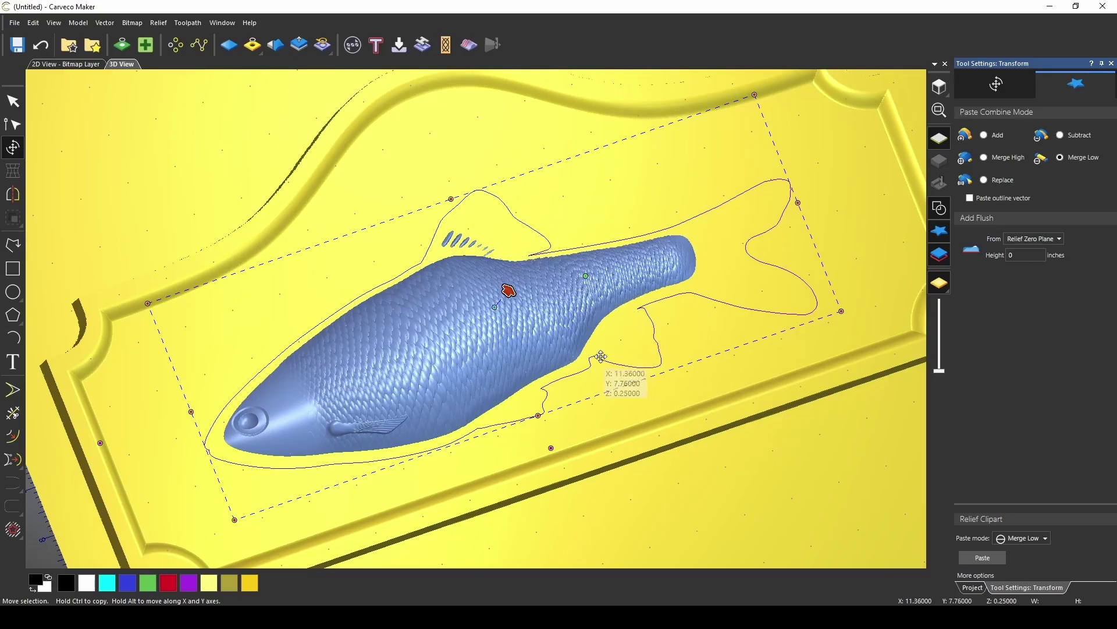
click(999, 558)
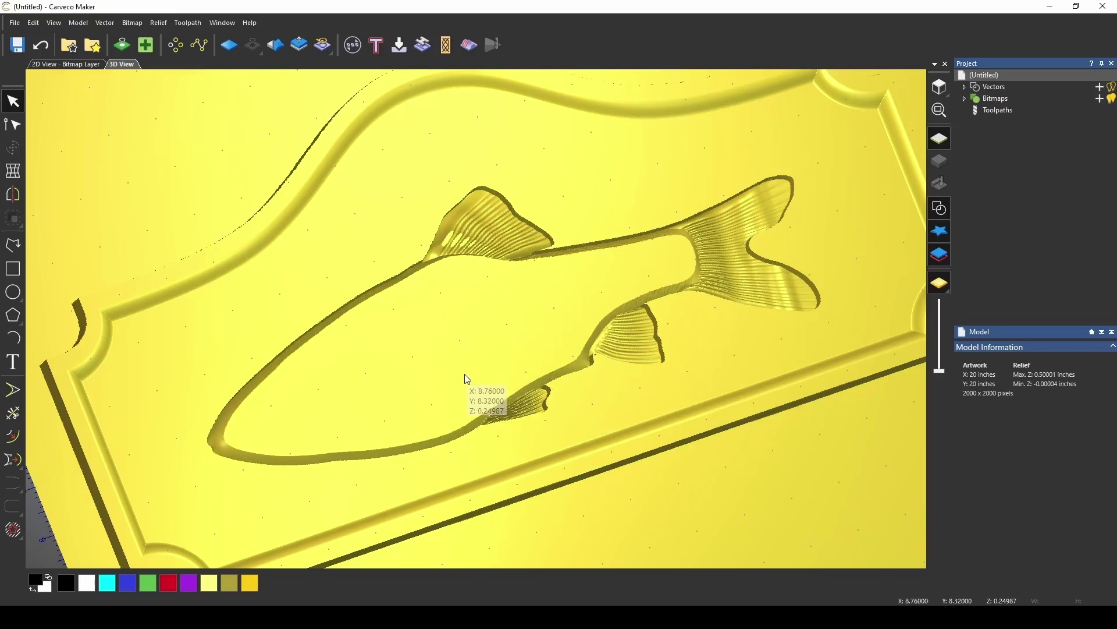
key(ctrl+v)
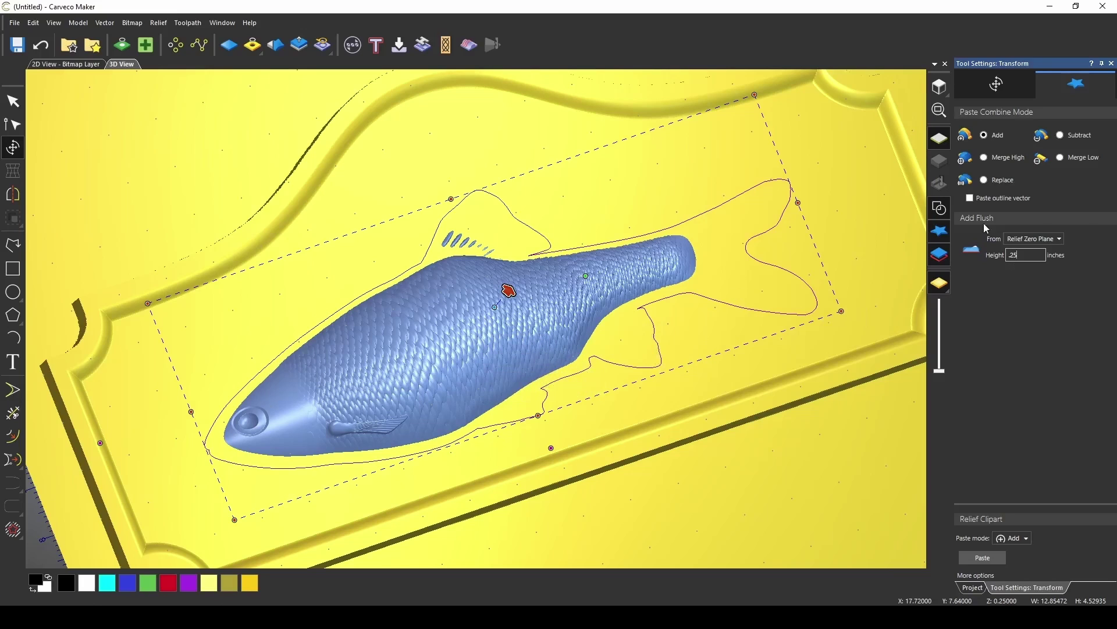
Paste the fish with the Add mode at a height of 0.25 inches from the relief zero plane and inspect its raised edge.
click(982, 558)
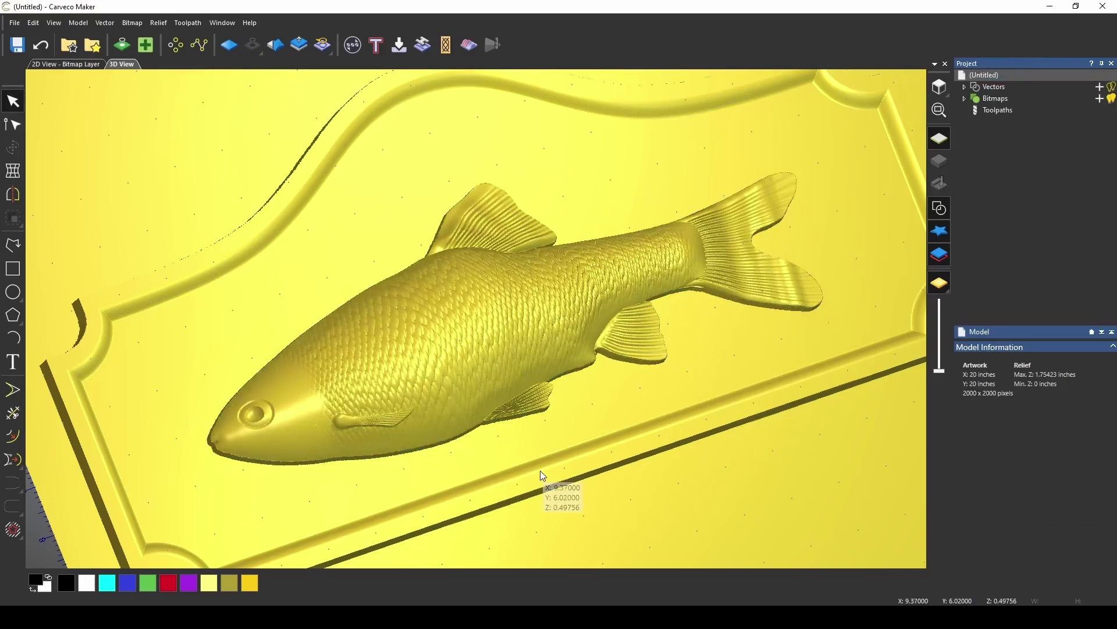
drag(540, 470, 465, 382)
scroll(459, 397, up, 5)
scroll(459, 397, up, 3)
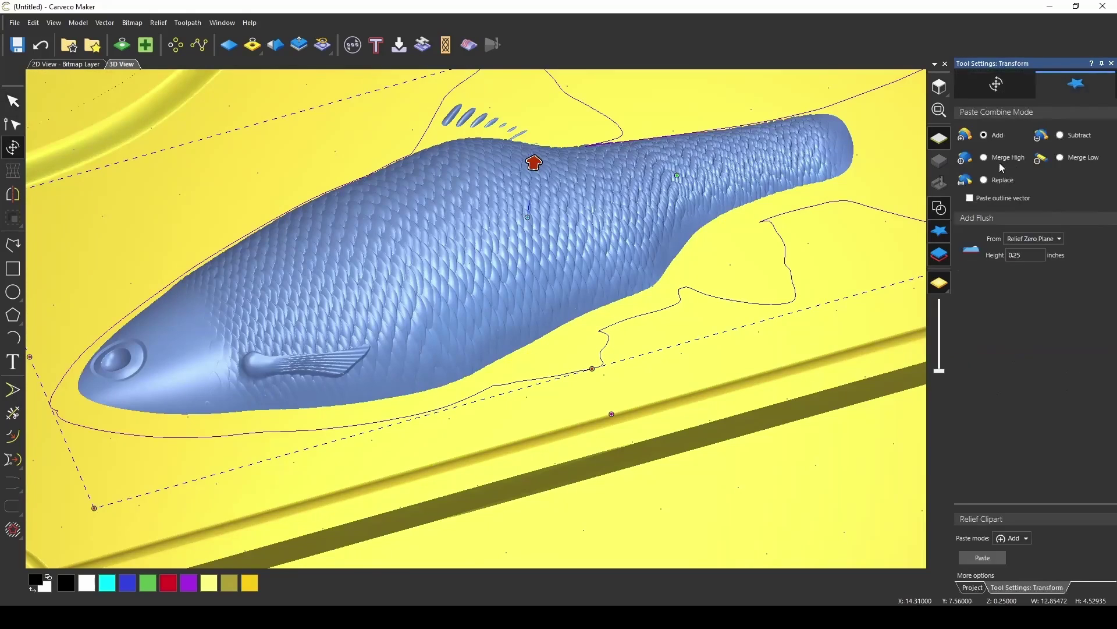
Paste the fish with Merge High at a height of 0.15 inches from the relief zero plane and inspect its fins and body.
drag(1034, 255, 905, 252)
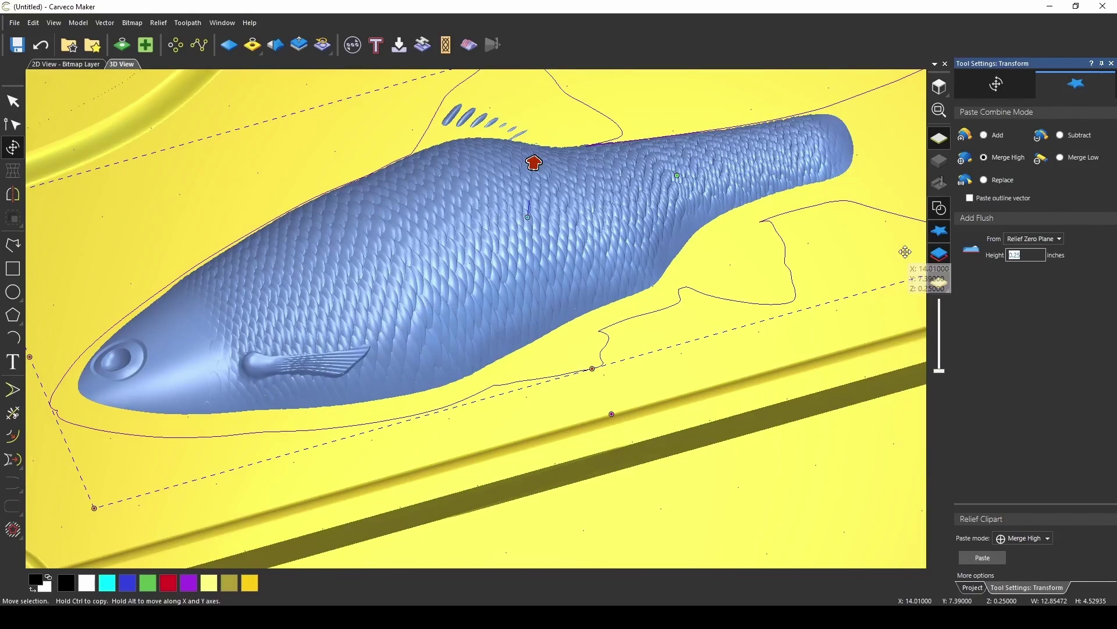
click(982, 557)
scroll(500, 393, down, 1)
scroll(457, 384, up, 5)
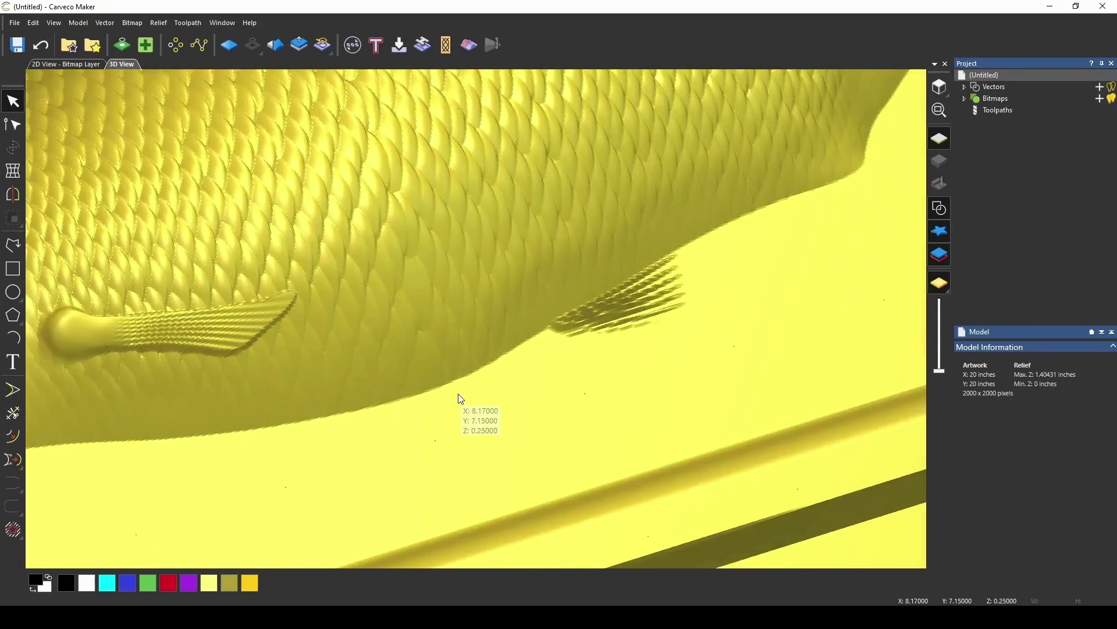
scroll(462, 372, down, 6)
drag(523, 488, 513, 468)
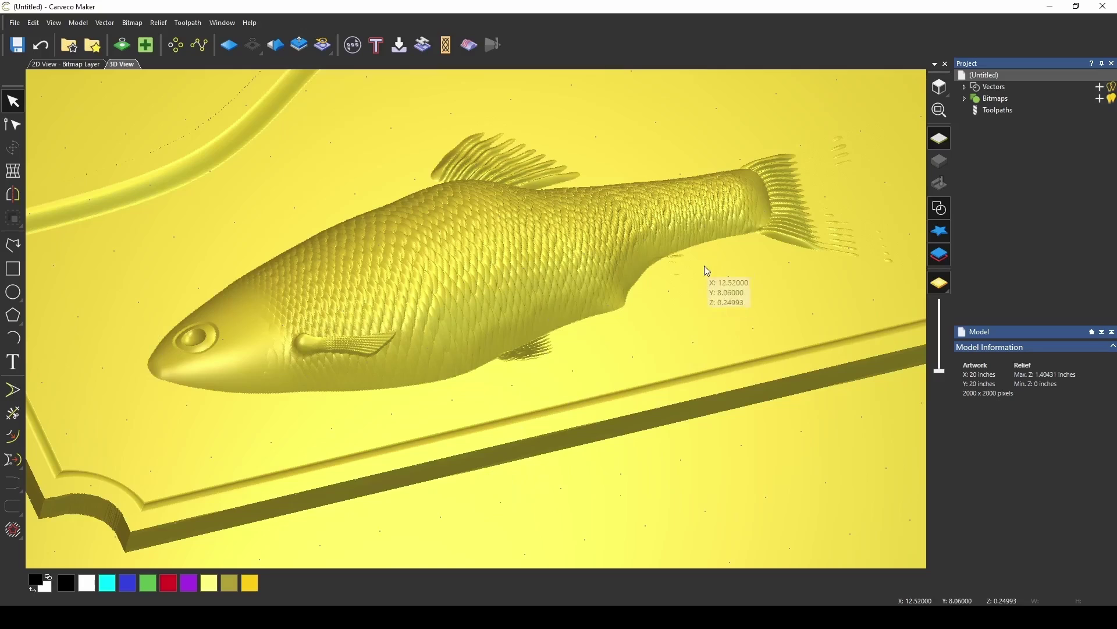
drag(706, 267, 464, 324)
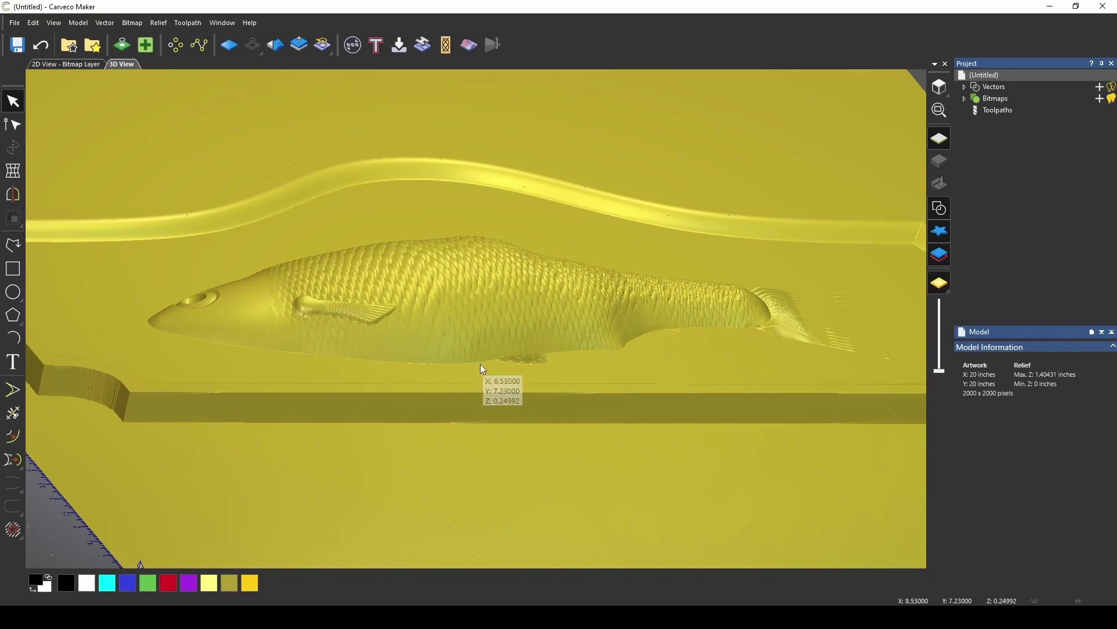
drag(481, 364, 532, 305)
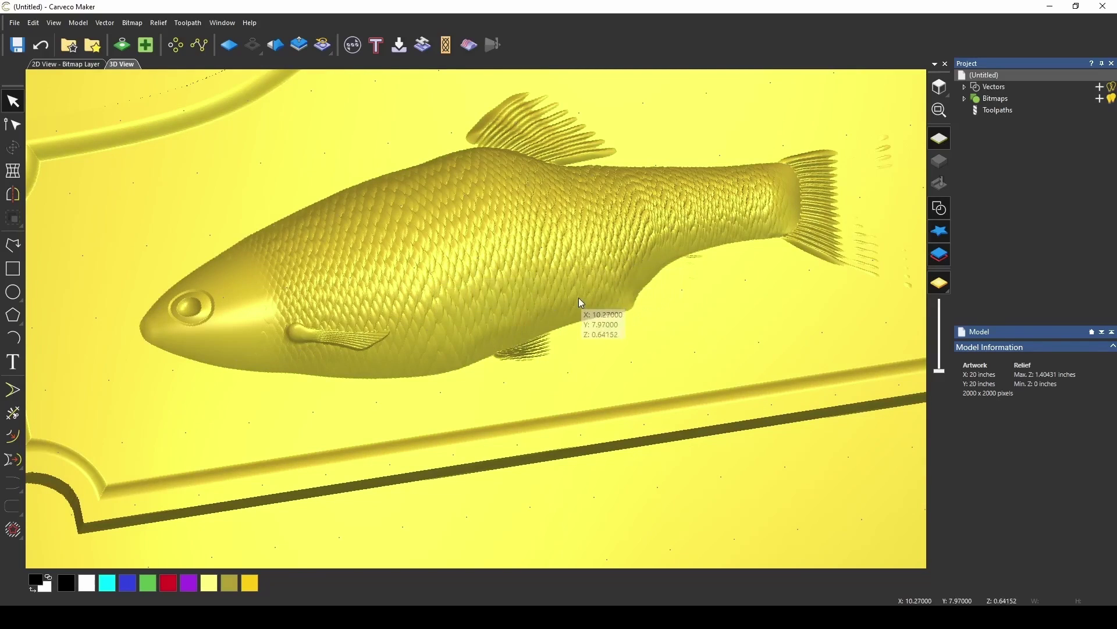
drag(487, 367, 489, 278)
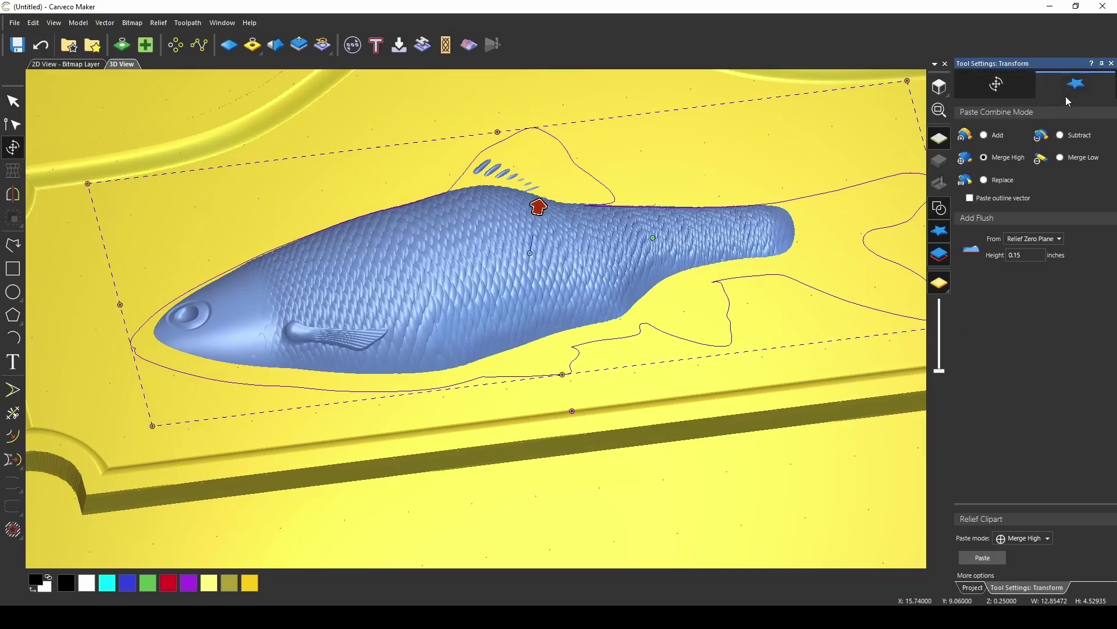
Paste the fish with the Subtract mode, keeping the 0.15 inch height, and inspect the recess from several angles.
click(1061, 136)
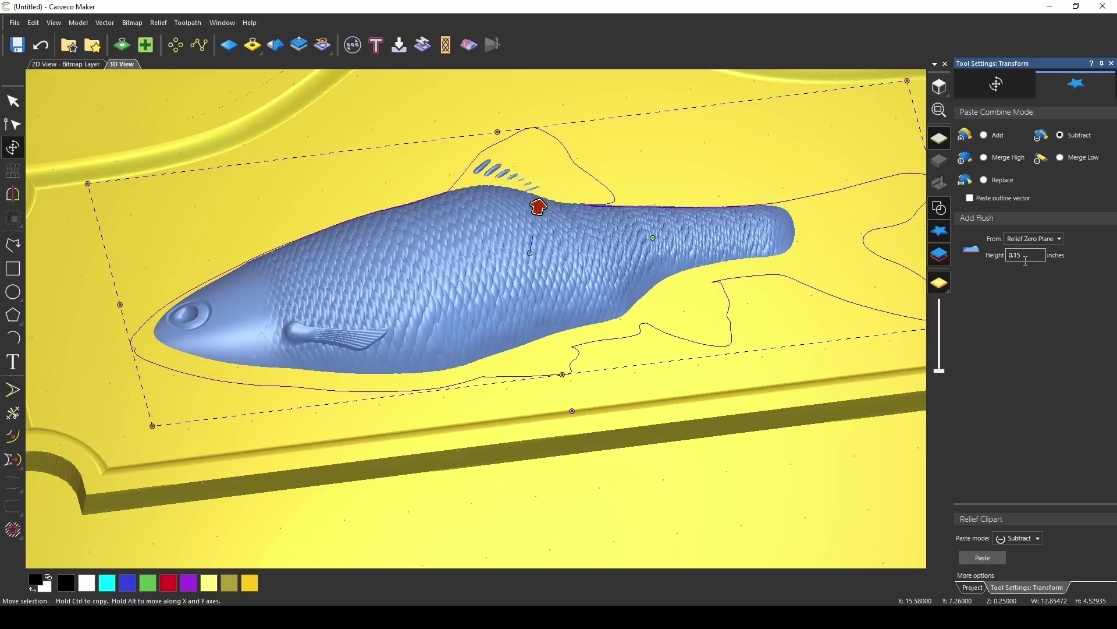
click(983, 558)
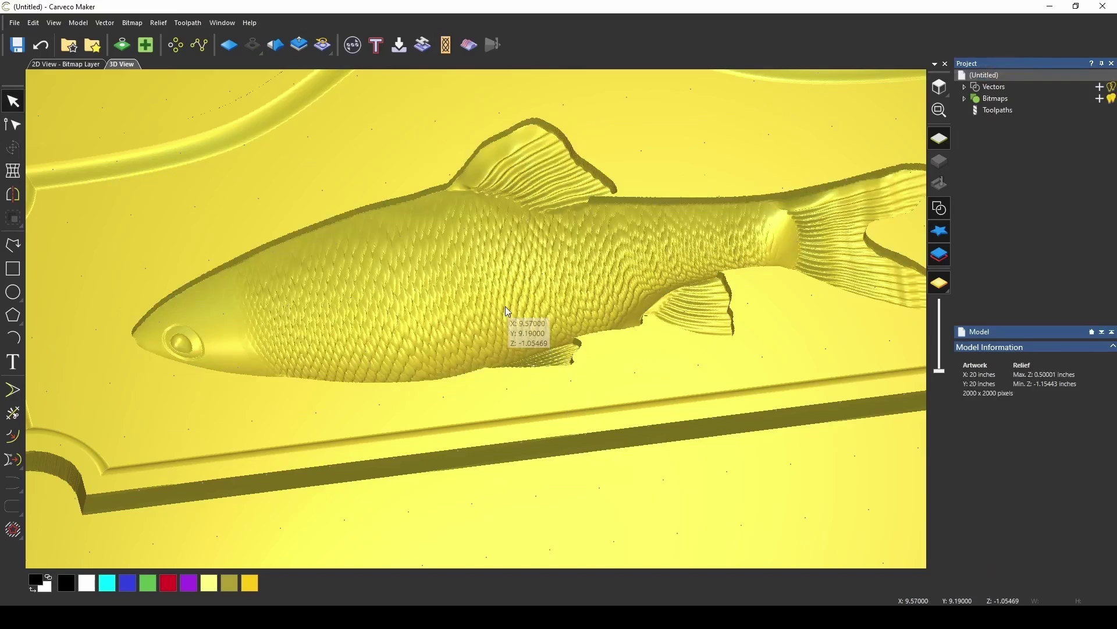
drag(505, 306, 603, 215)
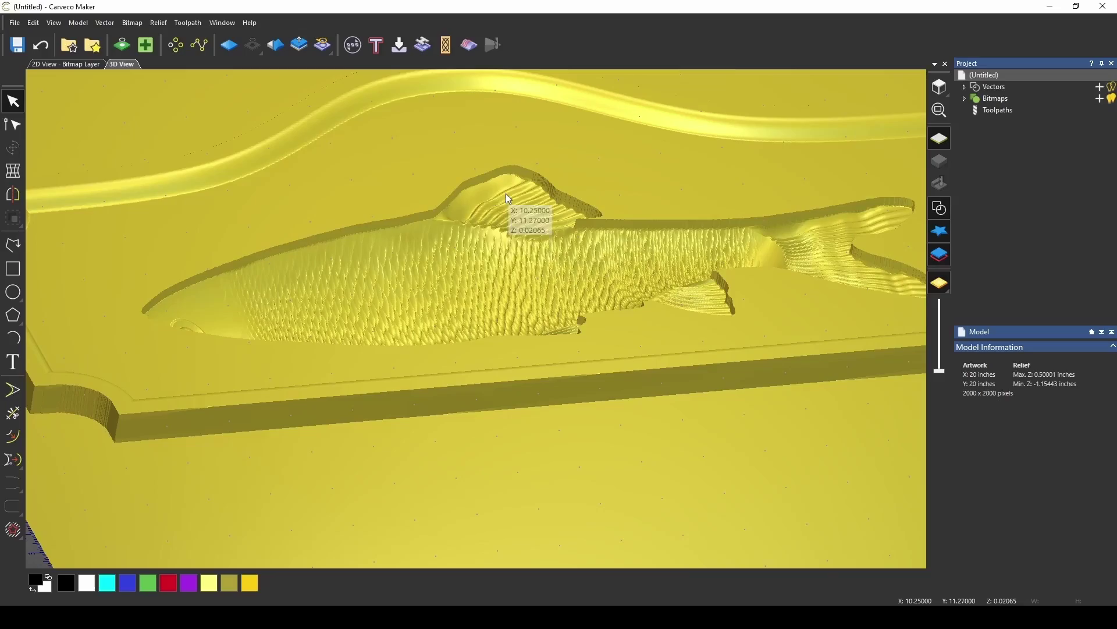
drag(577, 256, 530, 410)
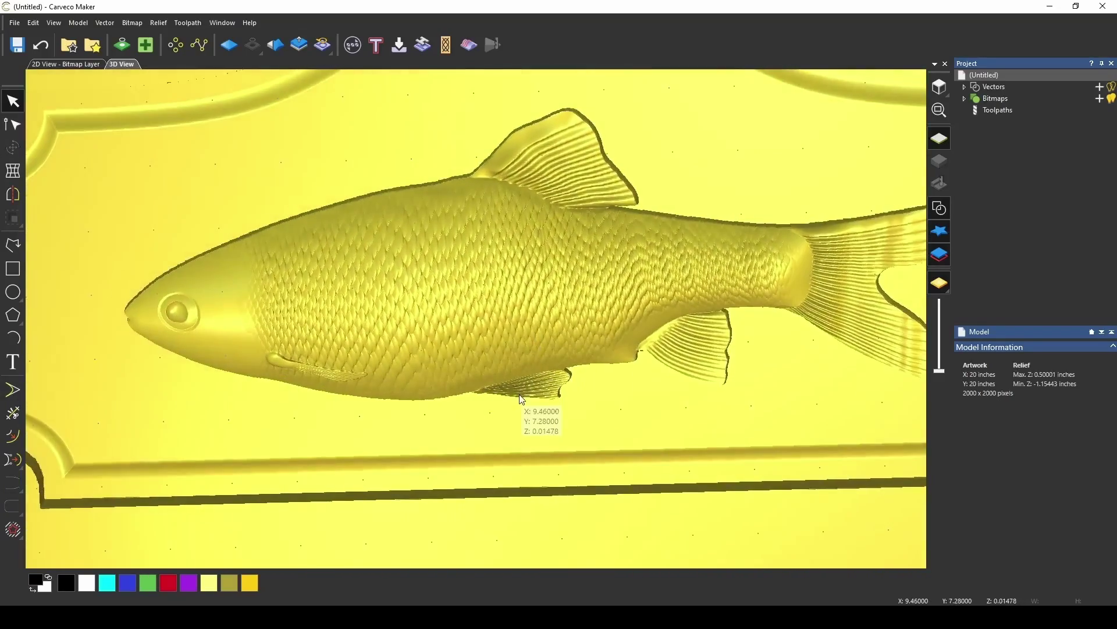